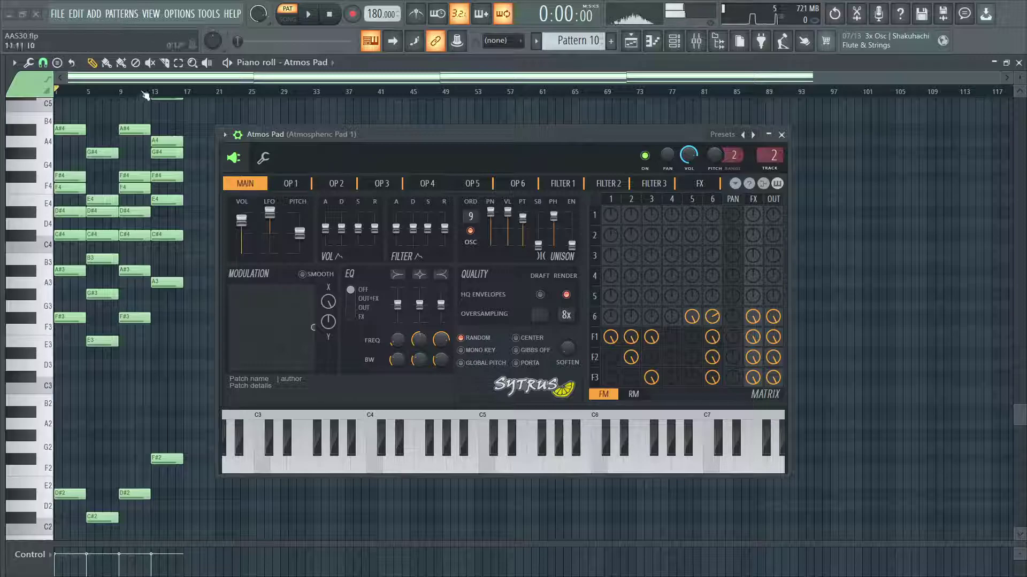
Switch playback to song mode, play the arrangement to hear the pad, and stop it.
left_click(288, 18)
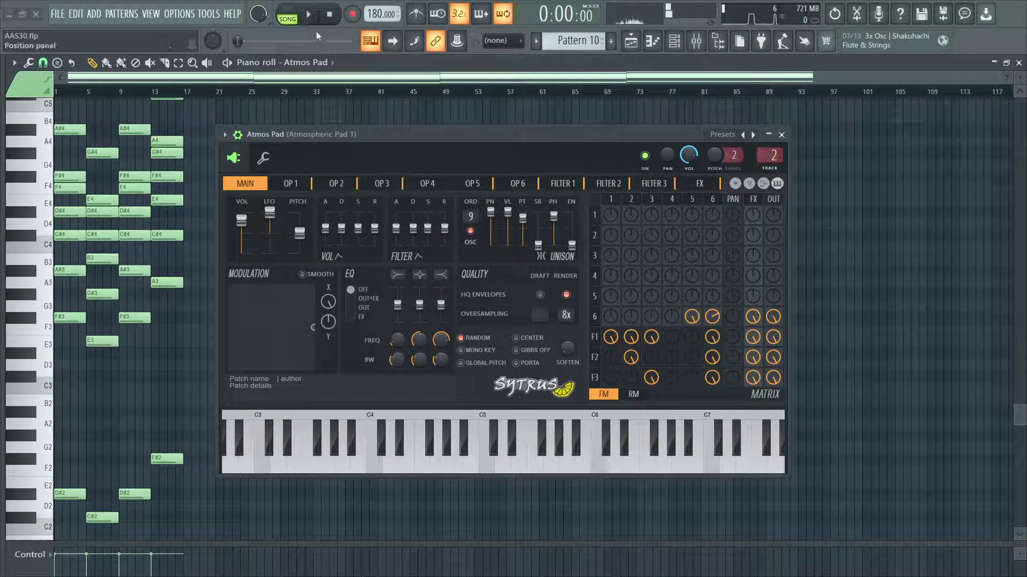
key("space")
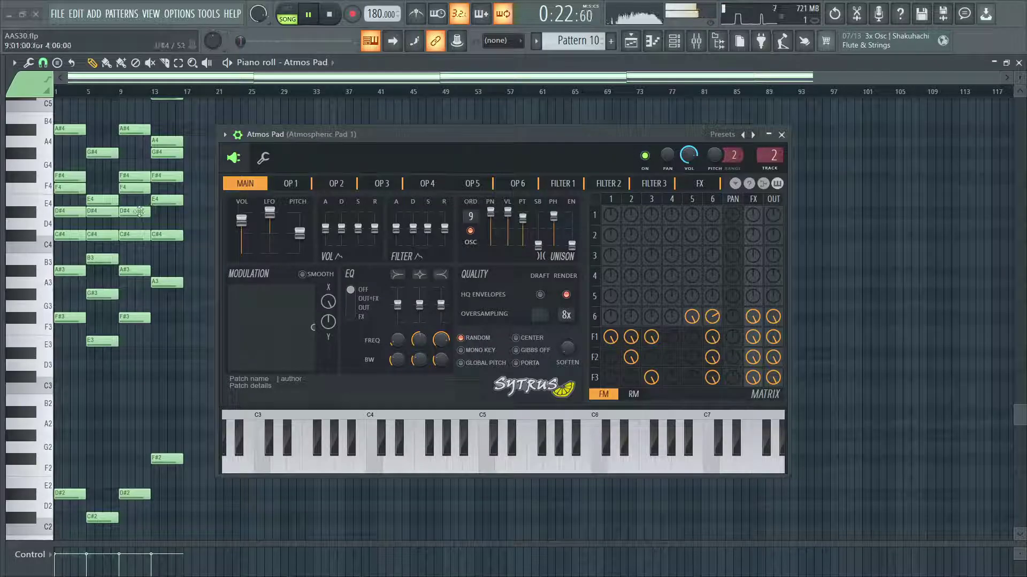
key("space")
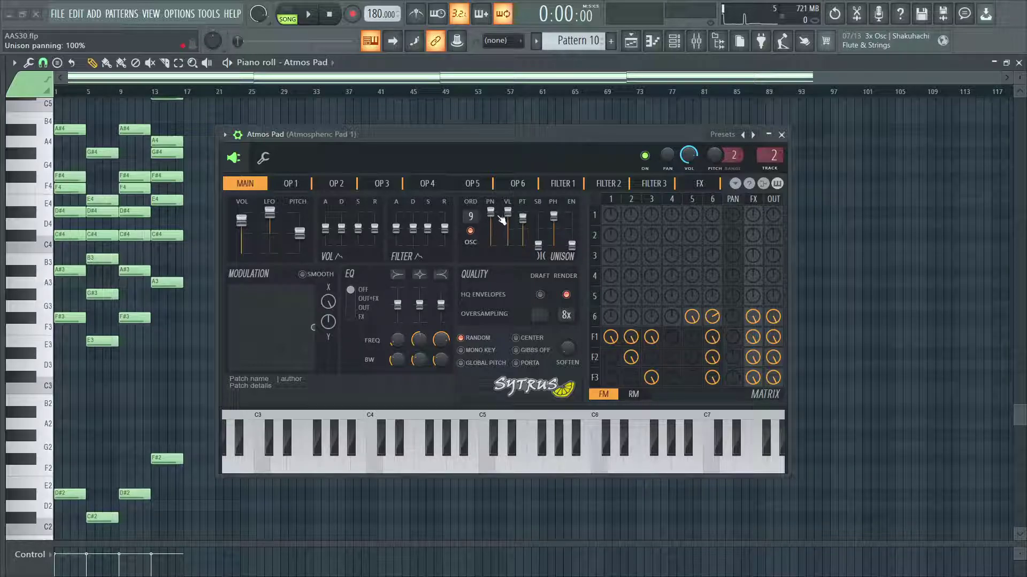
Check the exact unison pitch and unison phase values on the synth's main page.
right_click(522, 222)
left_click(518, 226)
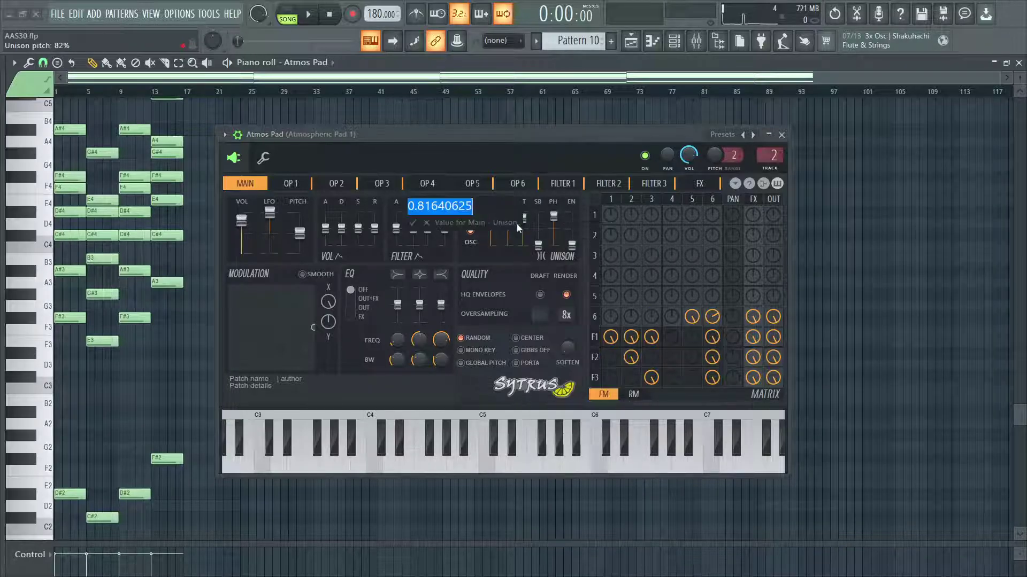
key("Escape")
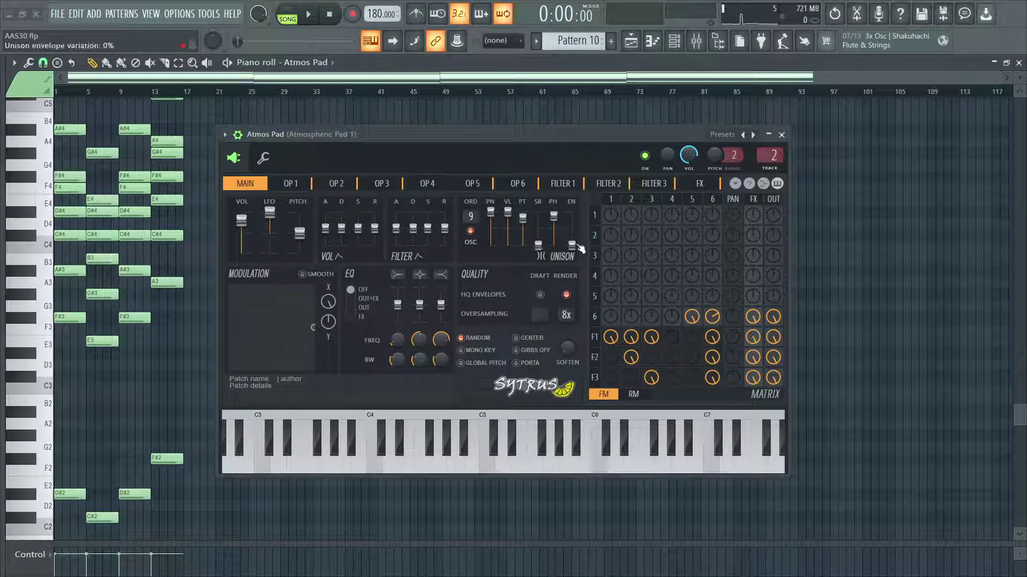
right_click(555, 215)
left_click(556, 219)
key("Return")
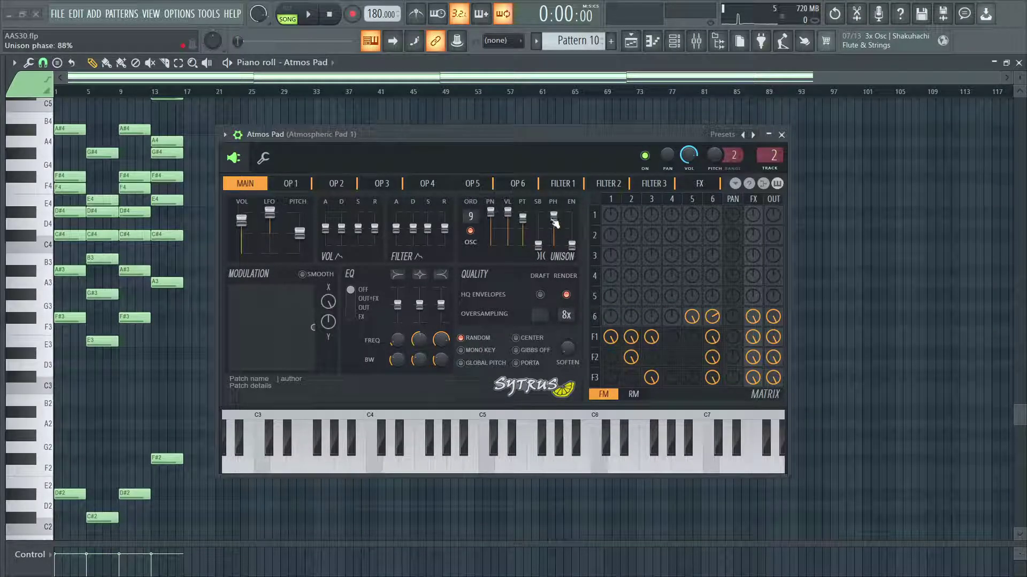
Examine operator 1's unison pitch mapping, compare it with the pitch LFO, and try raising the pitch envelope amount.
left_click(297, 188)
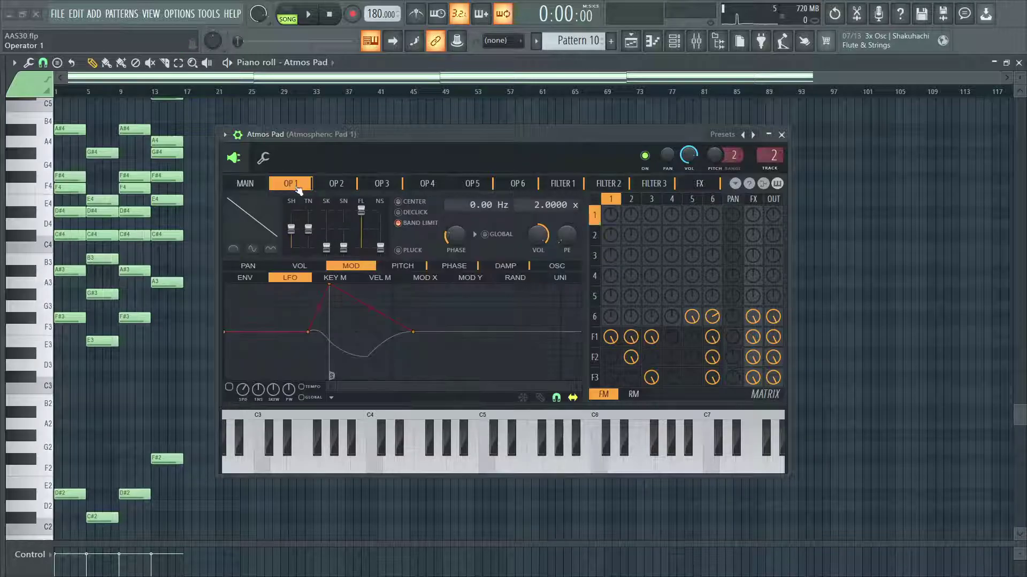
left_click(419, 266)
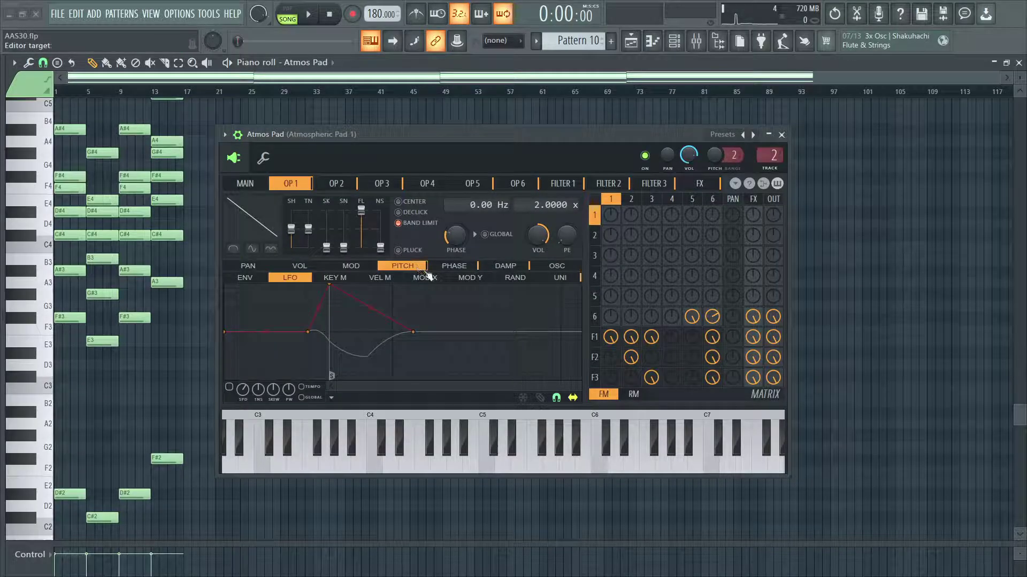
left_click(563, 278)
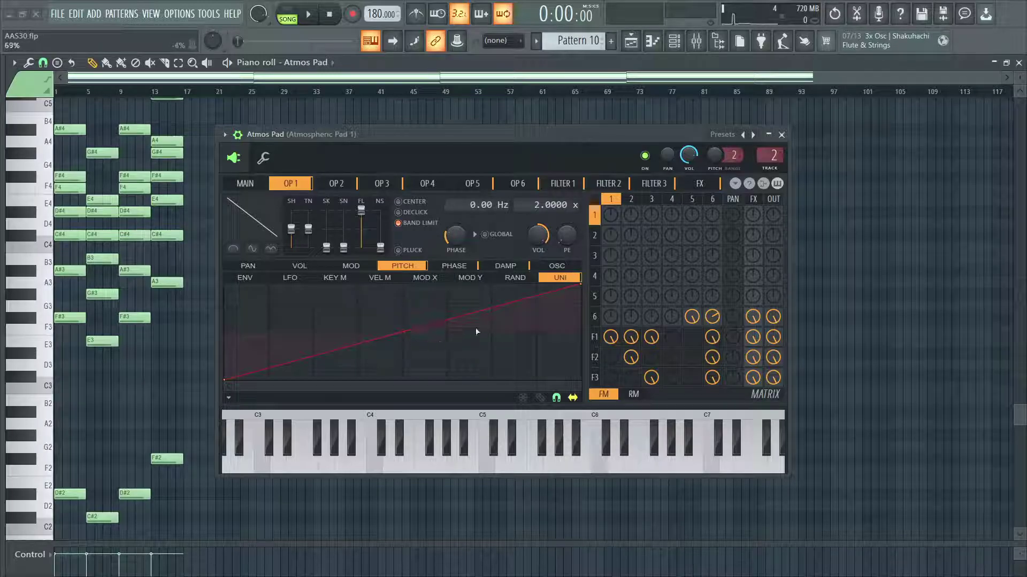
right_click(563, 239)
left_click(567, 237)
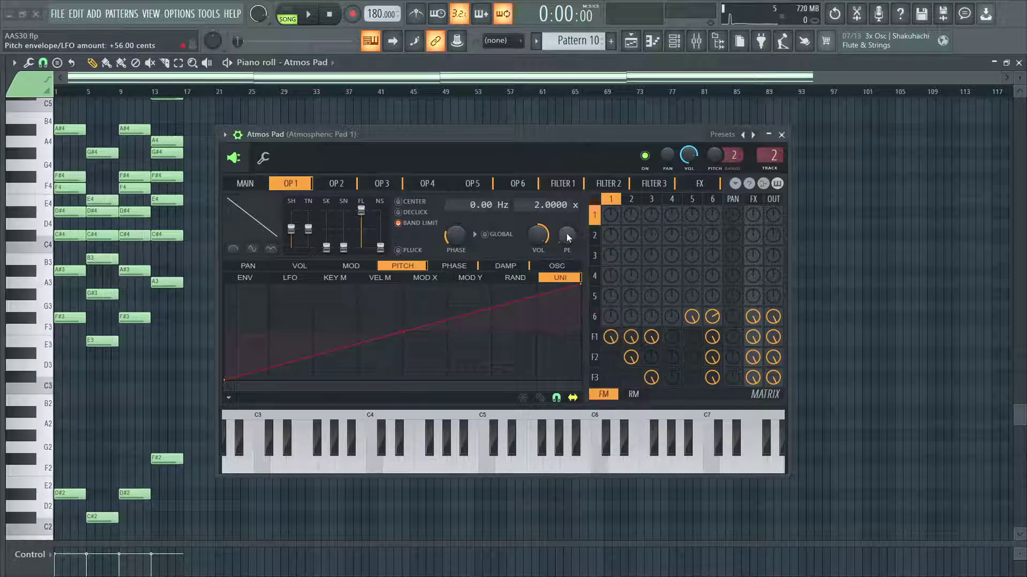
left_click_drag(567, 235, 566, 203)
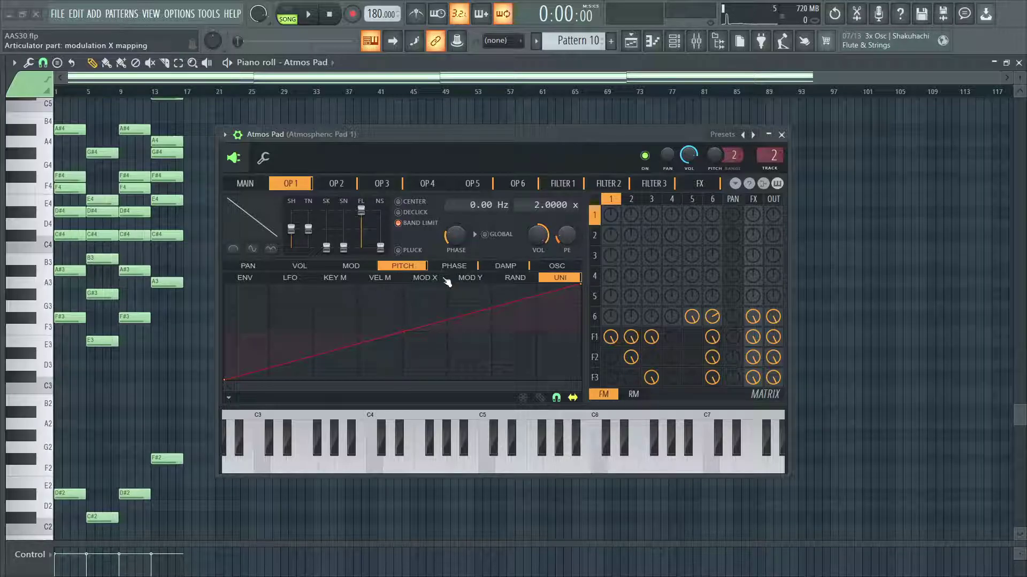
left_click(290, 279)
left_click(560, 278)
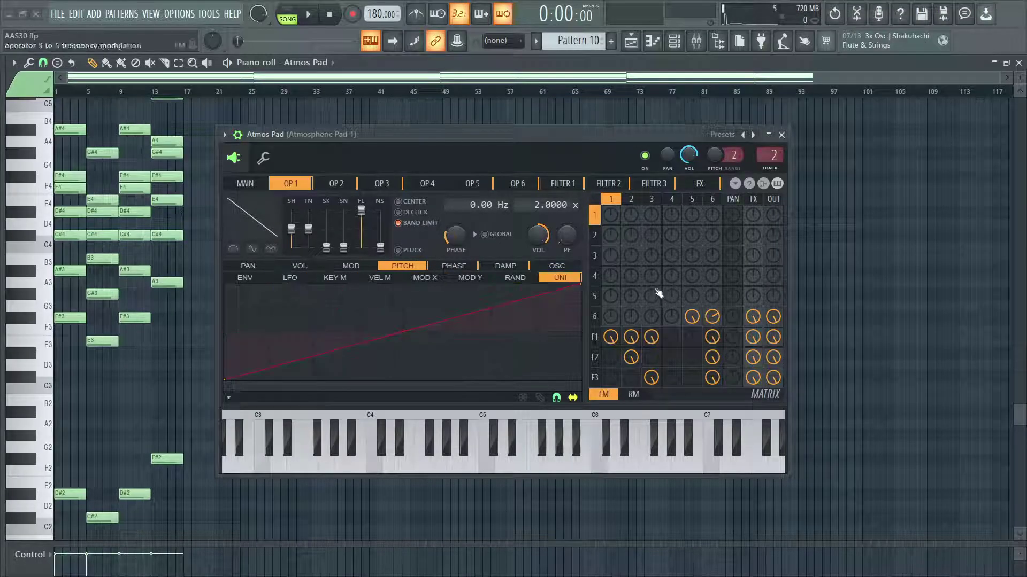
Examine operator 1's unison phase mapping and check its exact starting phase value.
left_click(462, 268)
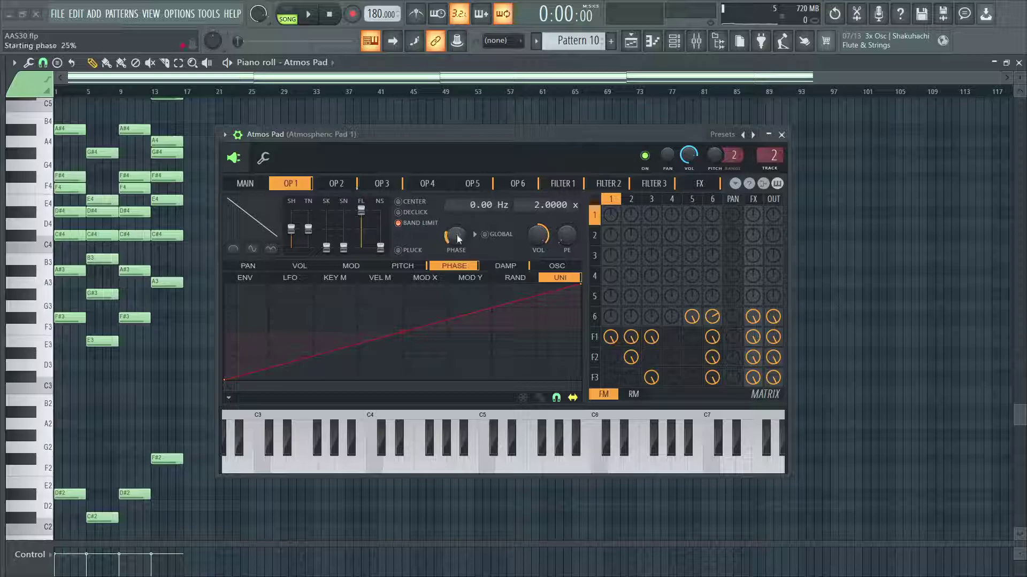
left_click_drag(455, 236, 458, 239)
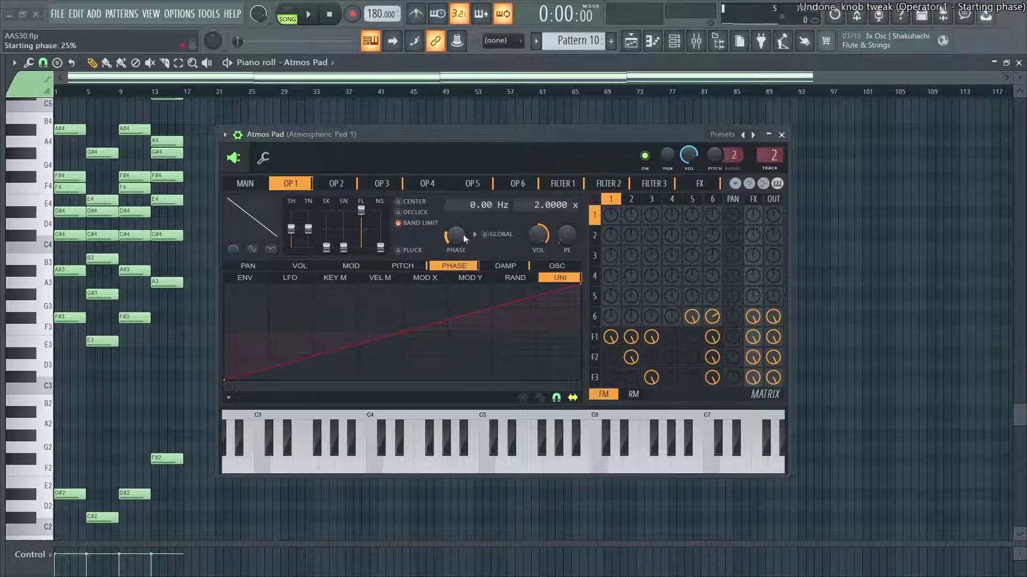
left_click(455, 239, "alt")
key("Return")
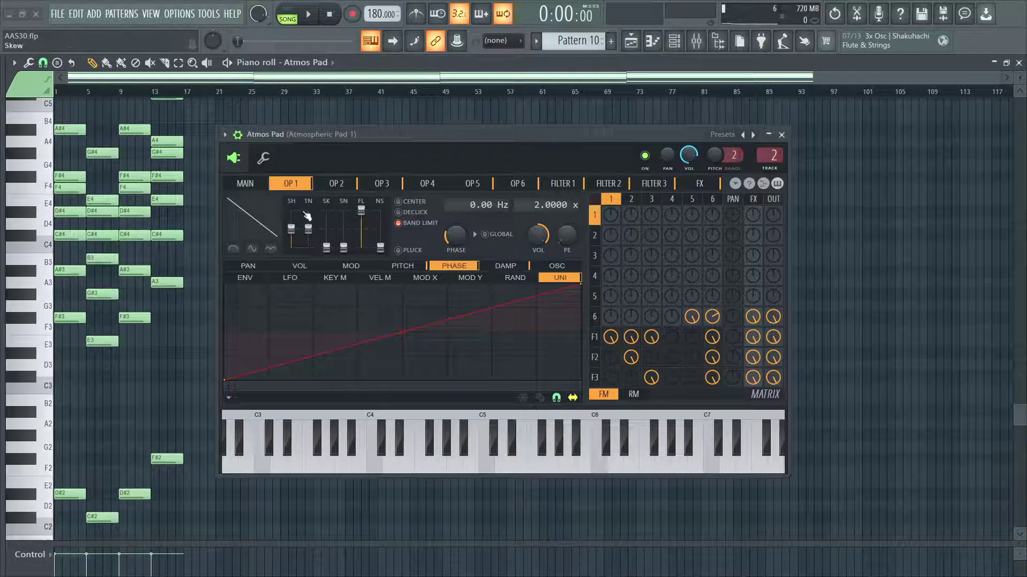
Check operator 2's pitch and phase unison mappings and compare its frequency ratio with operator 3's.
left_click(336, 185)
left_click(406, 266)
left_click(457, 268)
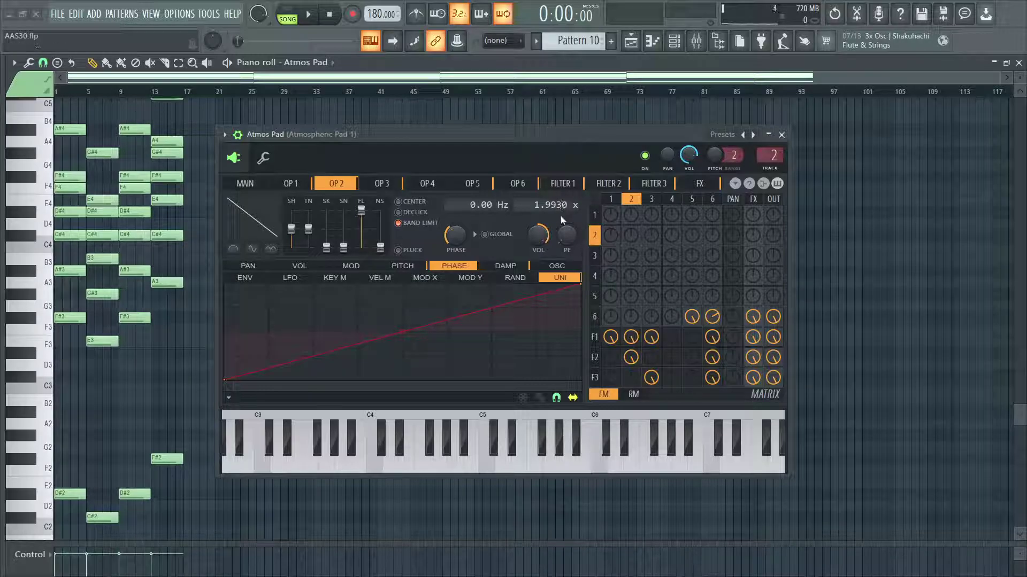
left_click(392, 187)
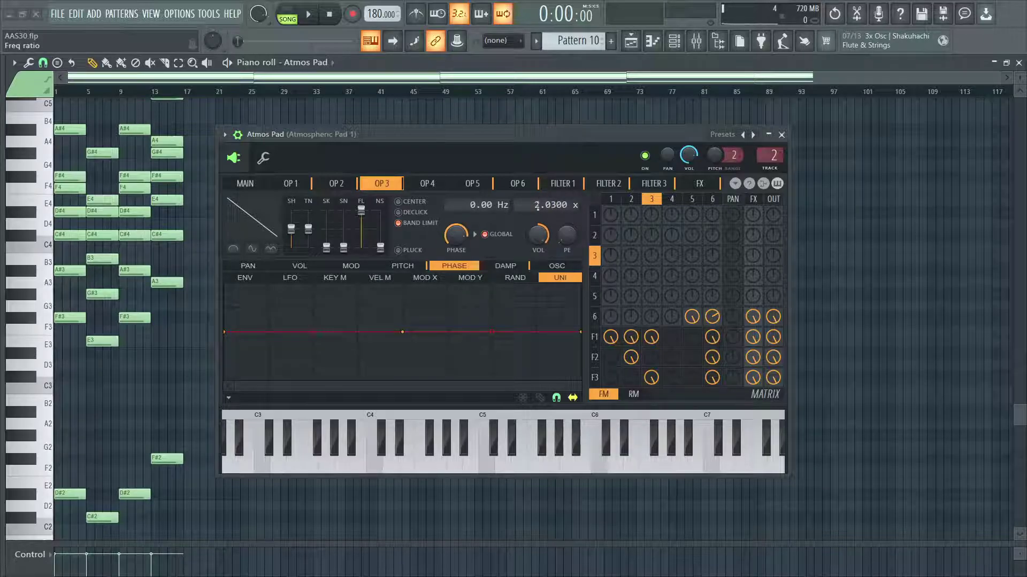
left_click(324, 186)
left_click(382, 185)
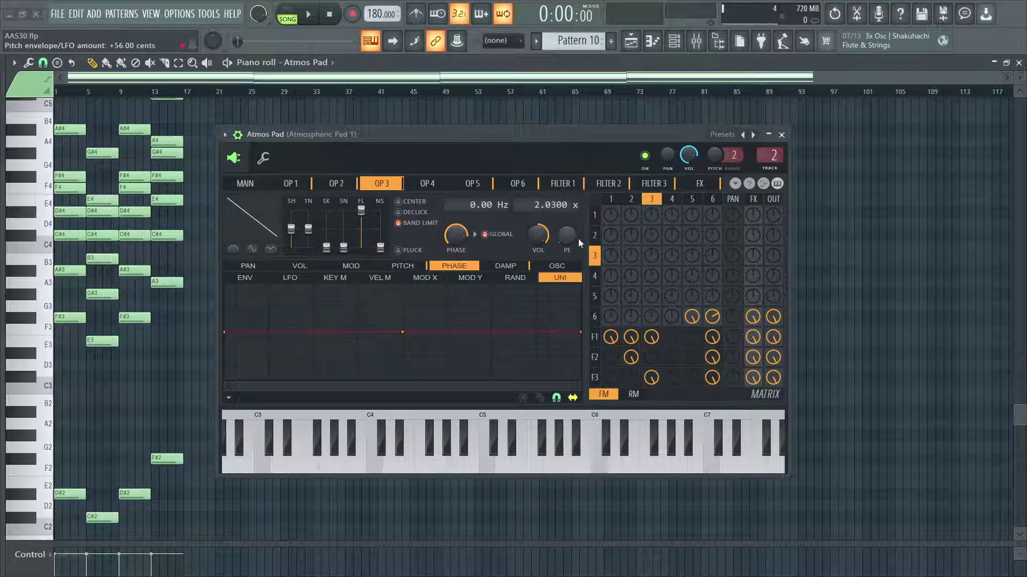
Compare operators 1, 2 and 3 for differences in frequency ratio, starting phase and global phase.
left_click(297, 185)
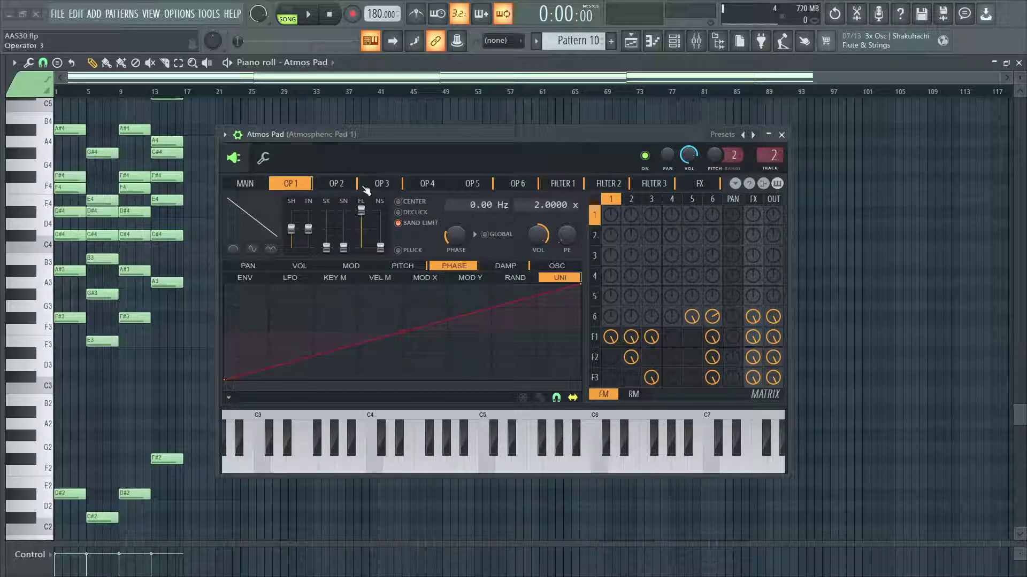
left_click(353, 184)
left_click(382, 183)
left_click(336, 184)
left_click(382, 184)
left_click(497, 234)
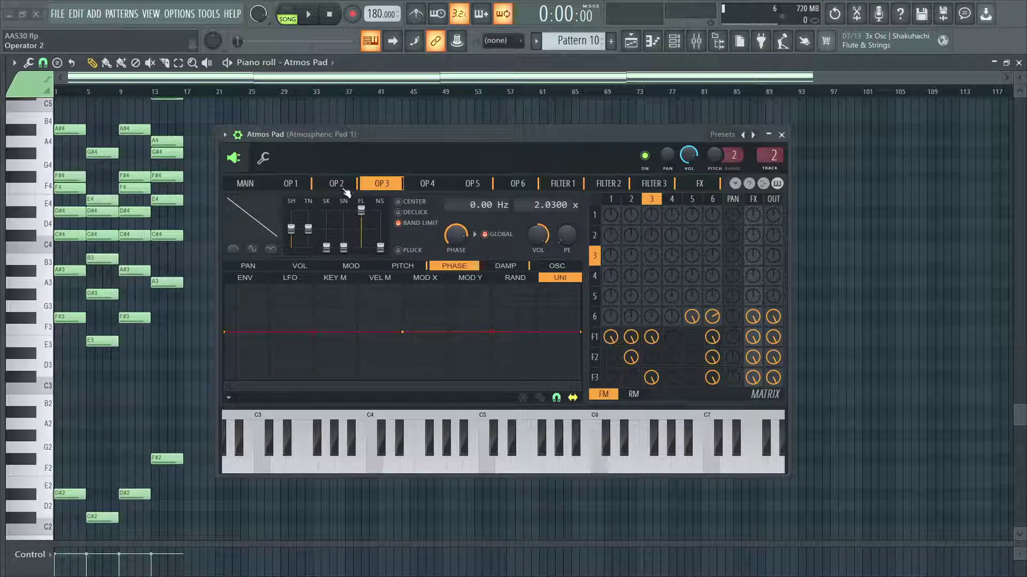
left_click(342, 188)
left_click(380, 189)
Examine the oscillator harmonics of operator 5 and the oscillator shape of operator 6.
left_click(471, 186)
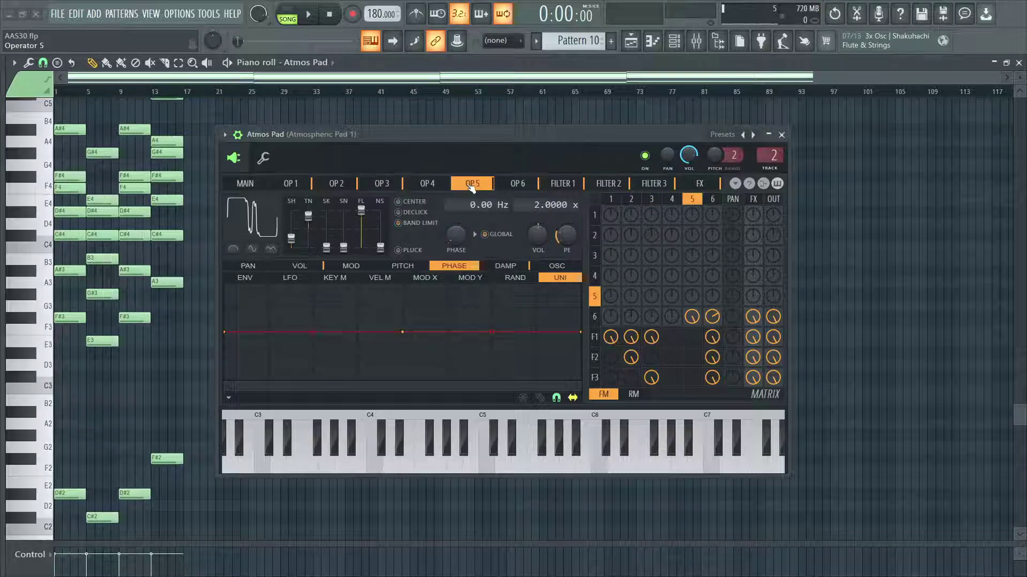
left_click(556, 266)
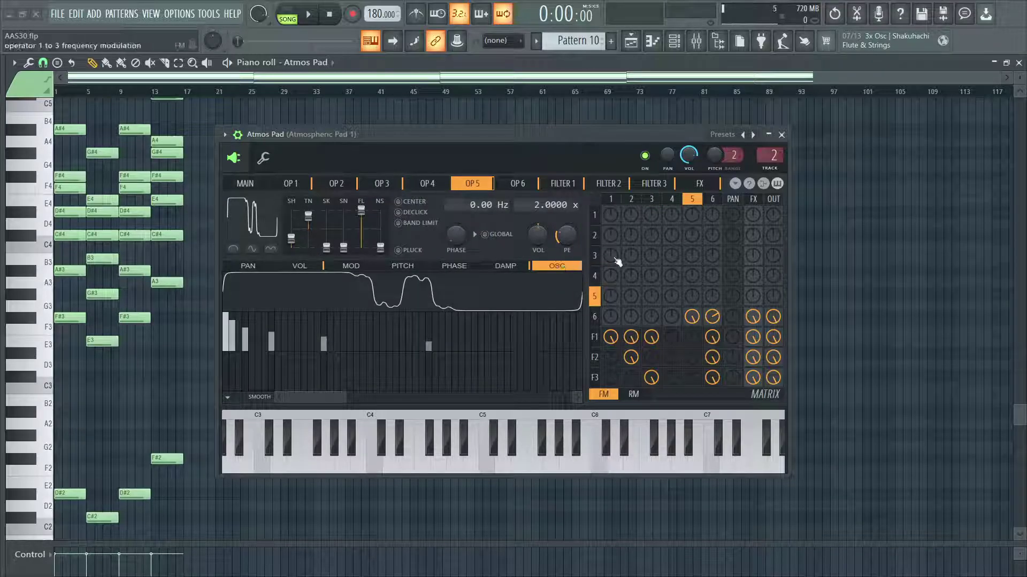
left_click(532, 186)
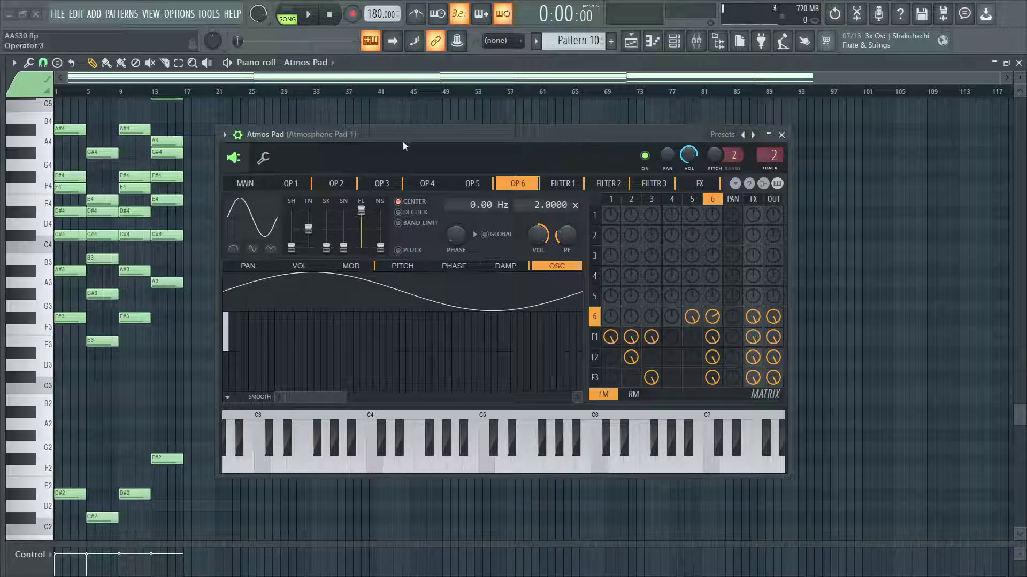
Examine operator 6's modulation LFO curve and its state options.
left_click(351, 265)
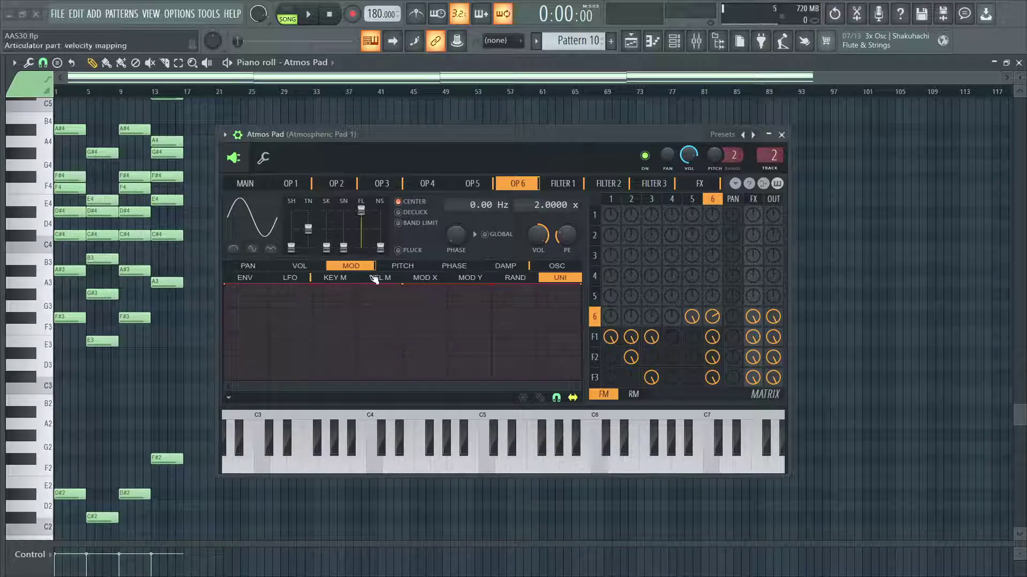
left_click(308, 279)
scroll(354, 394, "down", 5)
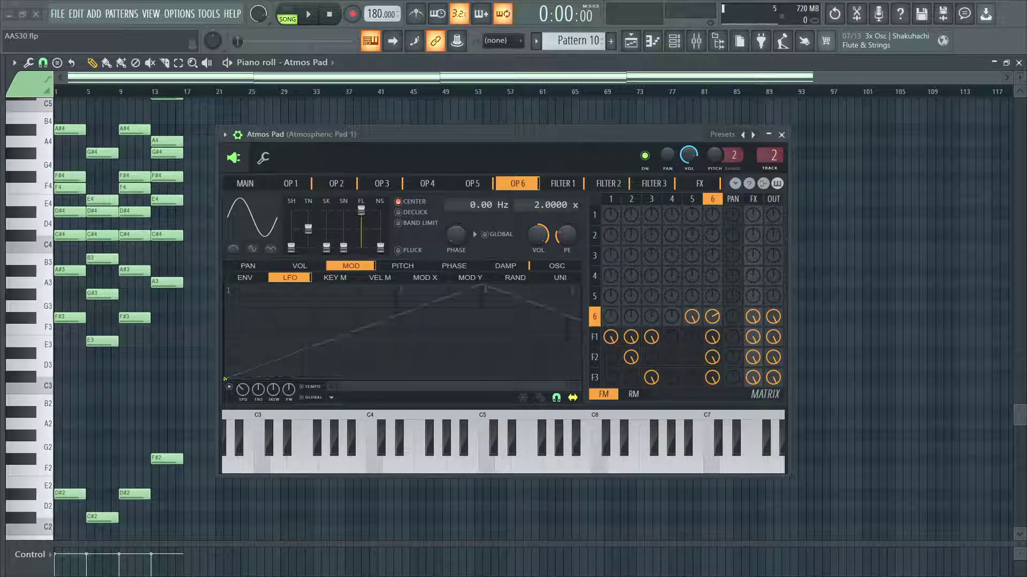
left_click(333, 398)
left_click(367, 362)
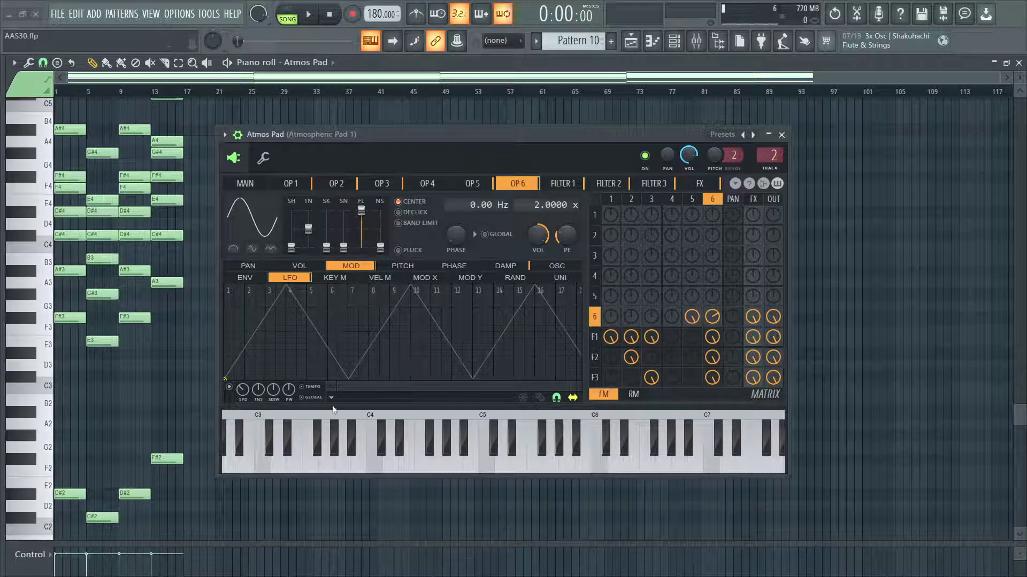
Load a preset state into operator 6's modulation LFO and delete the three envelope points after its starting point.
left_click(337, 399)
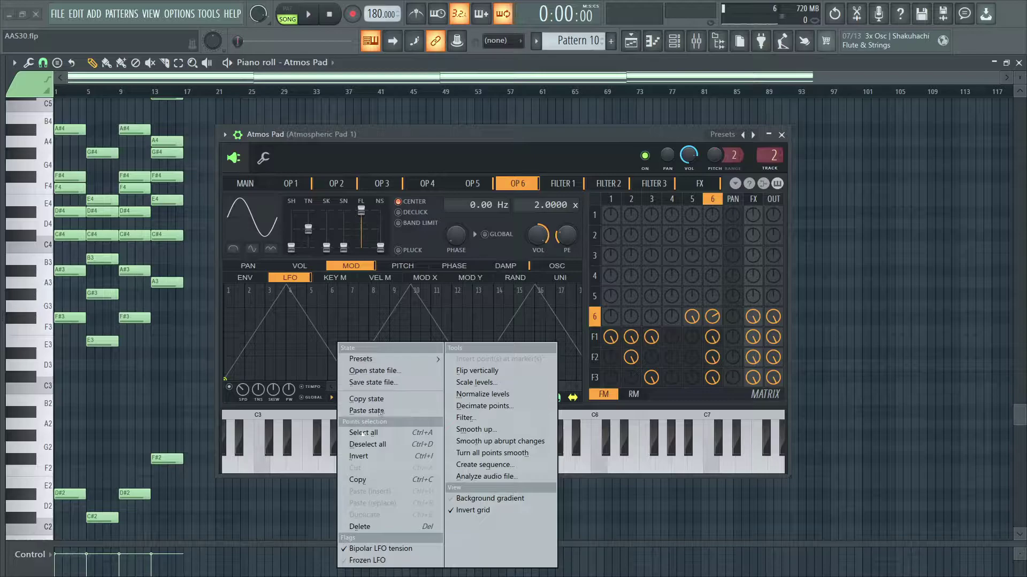
mouse_move(400, 357)
left_click(473, 381)
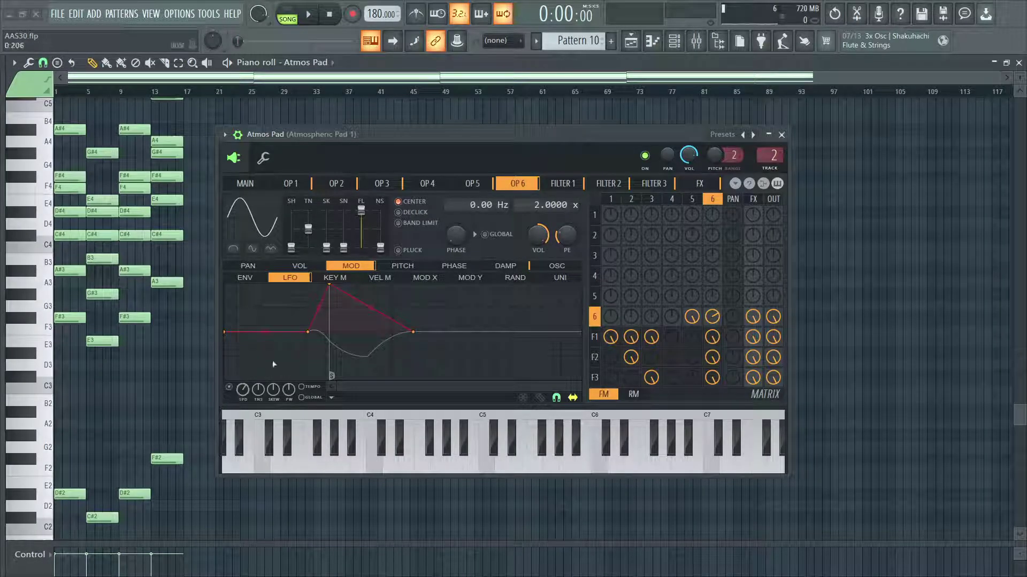
right_click(416, 335)
left_click(444, 350)
right_click(329, 286)
left_click(353, 302)
right_click(310, 335)
left_click(328, 348)
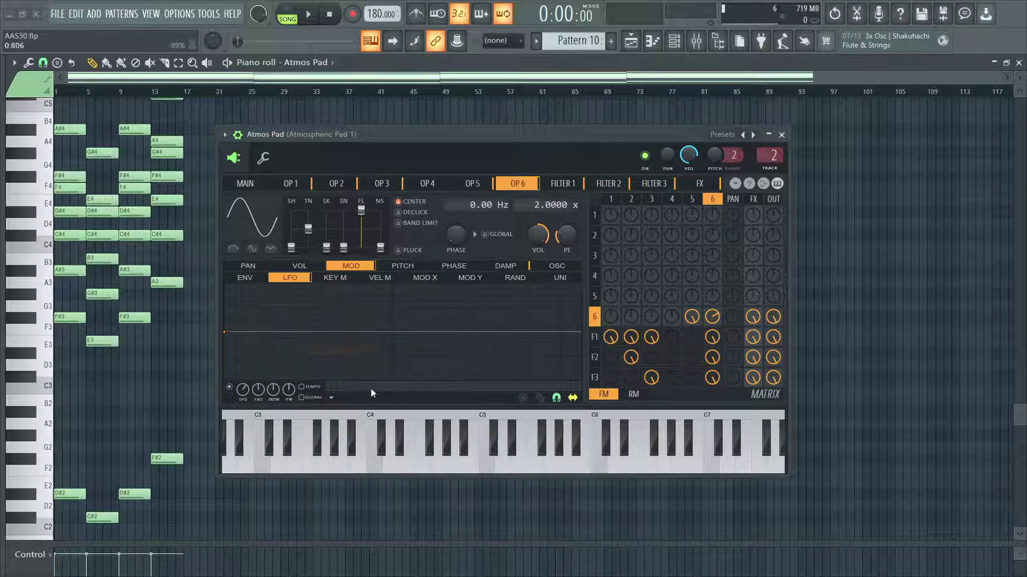
Lower the starting point of operator 6's modulation LFO to the minimum, enable tempo and global sync, and adjust its speed.
left_click_drag(223, 333, 156, 488)
left_click_drag(242, 390, 242, 372)
left_click(303, 387)
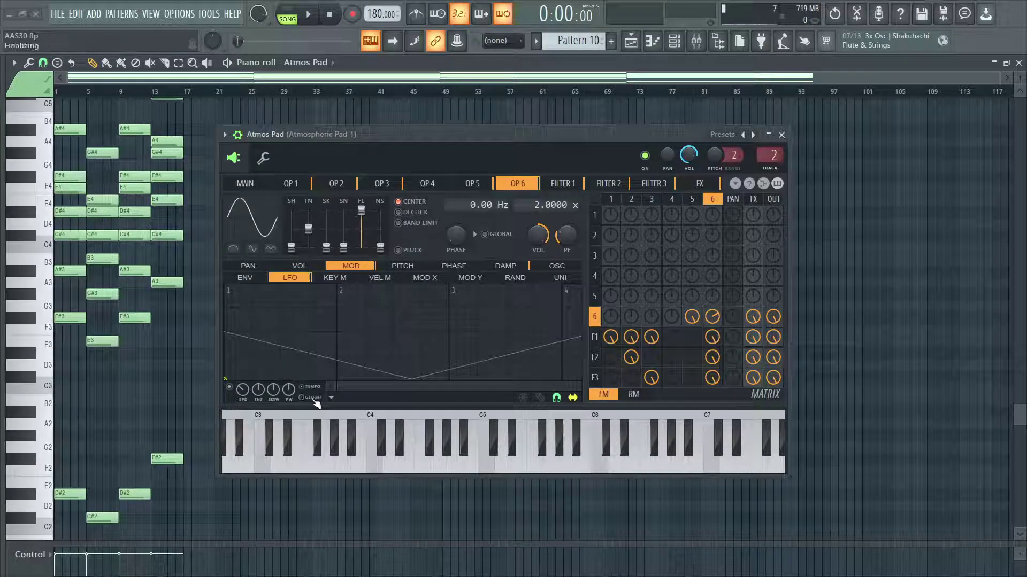
left_click_drag(242, 389, 242, 378)
left_click_drag(461, 322, 282, 352)
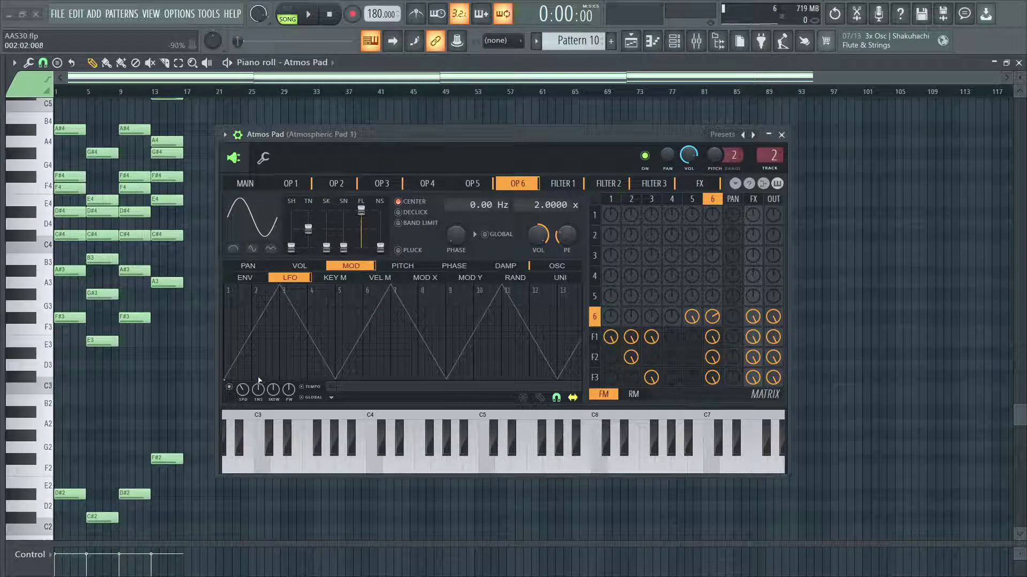
Paste the original state back into operator 6's modulation LFO.
right_click(345, 392)
left_click(390, 413)
scroll(385, 377, "down", 3)
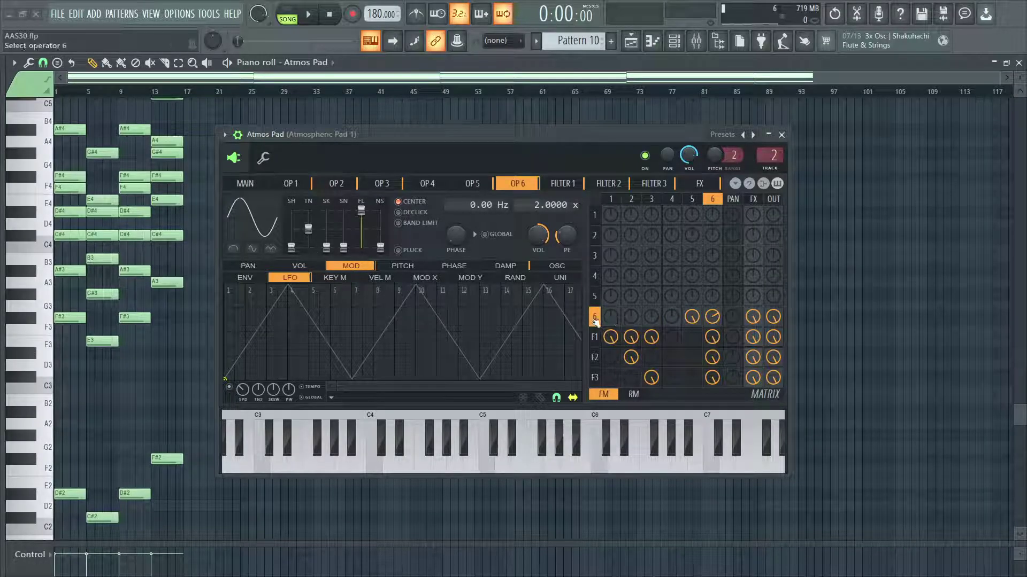
Compare the modulation LFOs of operators 5 and 6 and inspect operator 6's self-modulation in the matrix.
left_click(474, 187)
left_click(517, 184)
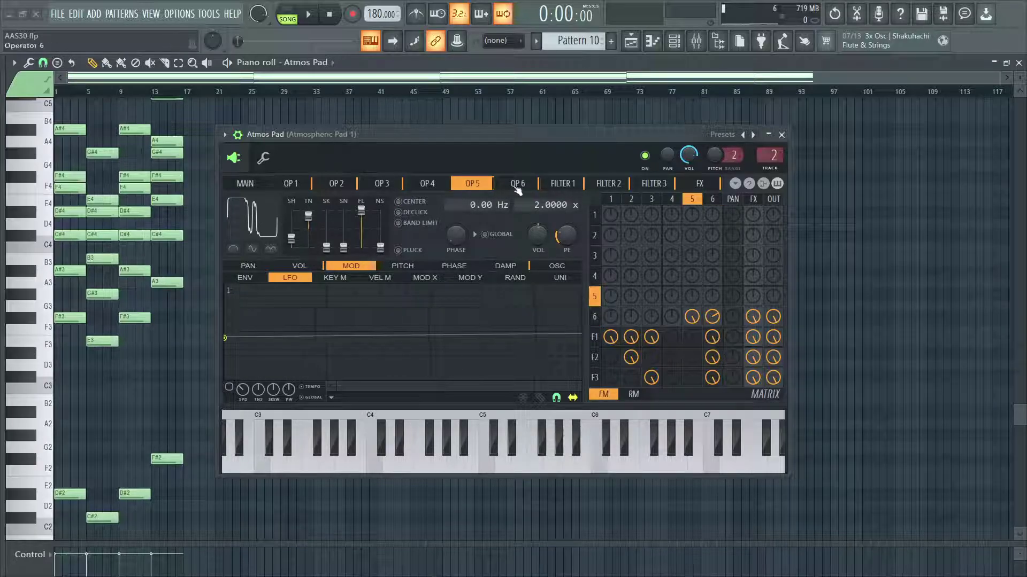
left_click(719, 320)
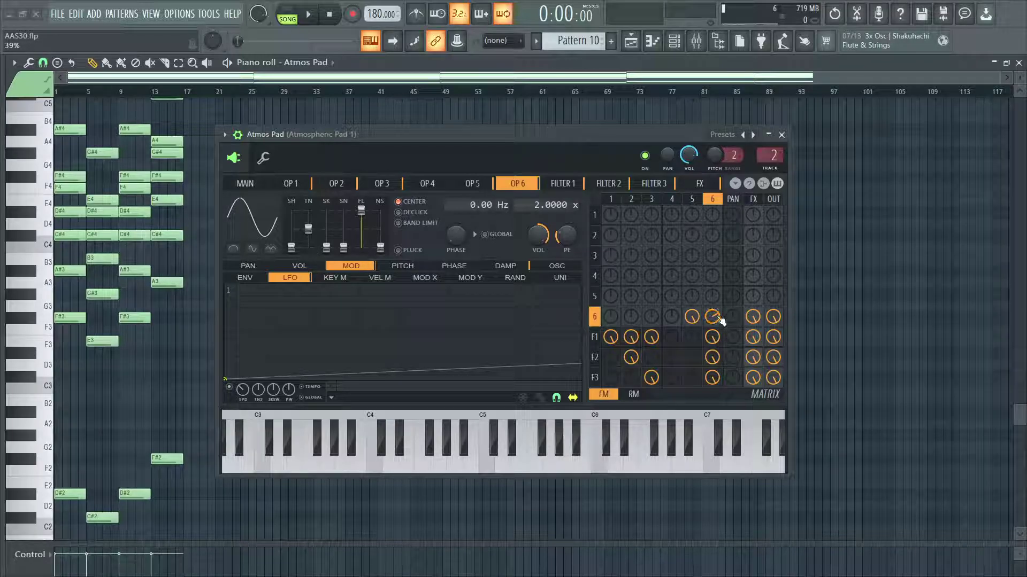
left_click(461, 183)
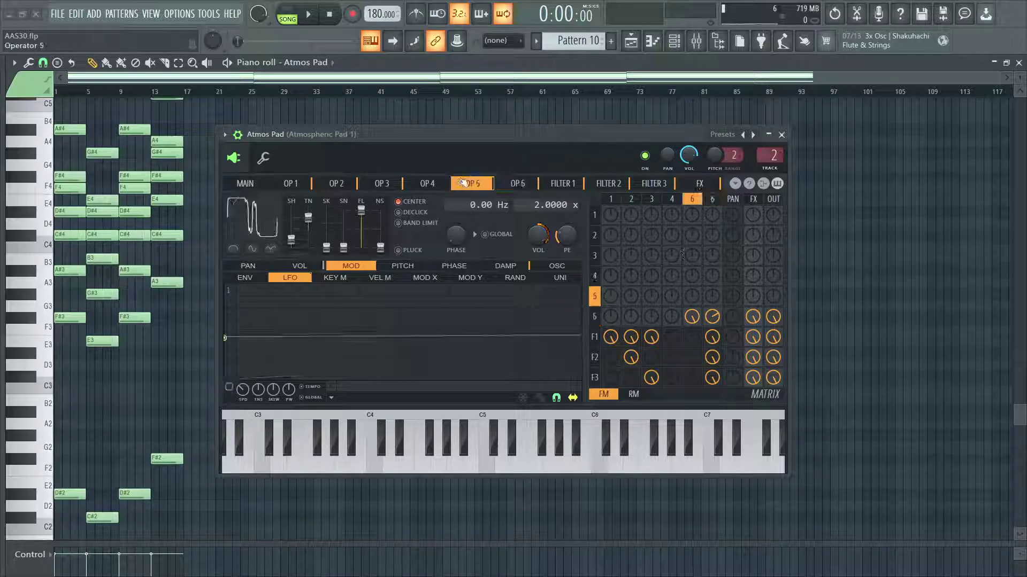
Examine operator 5's modulation LFO, volume LFO and oscillator waveform.
left_click_drag(352, 377, 386, 382)
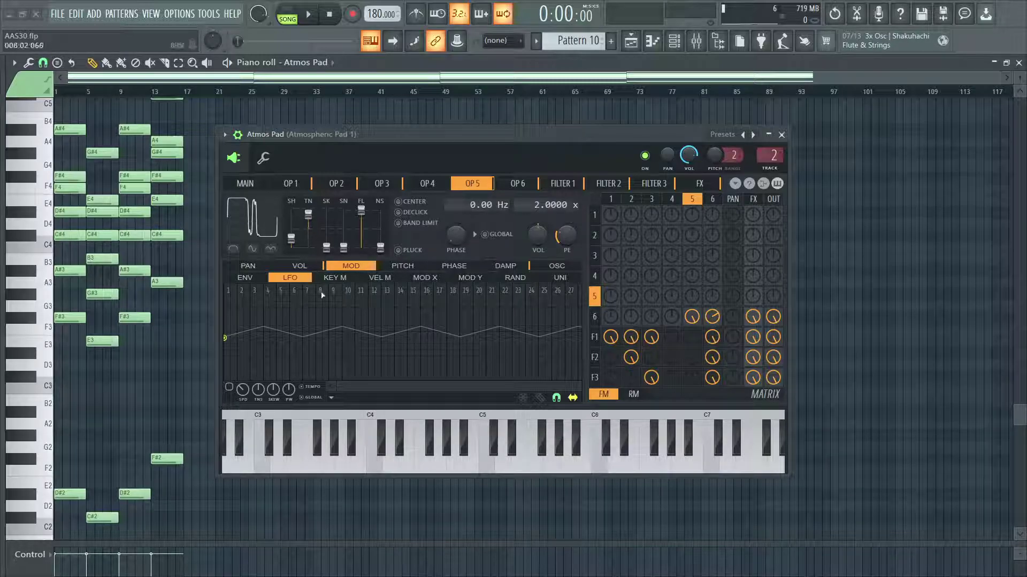
left_click(312, 267)
left_click_drag(461, 388, 278, 341)
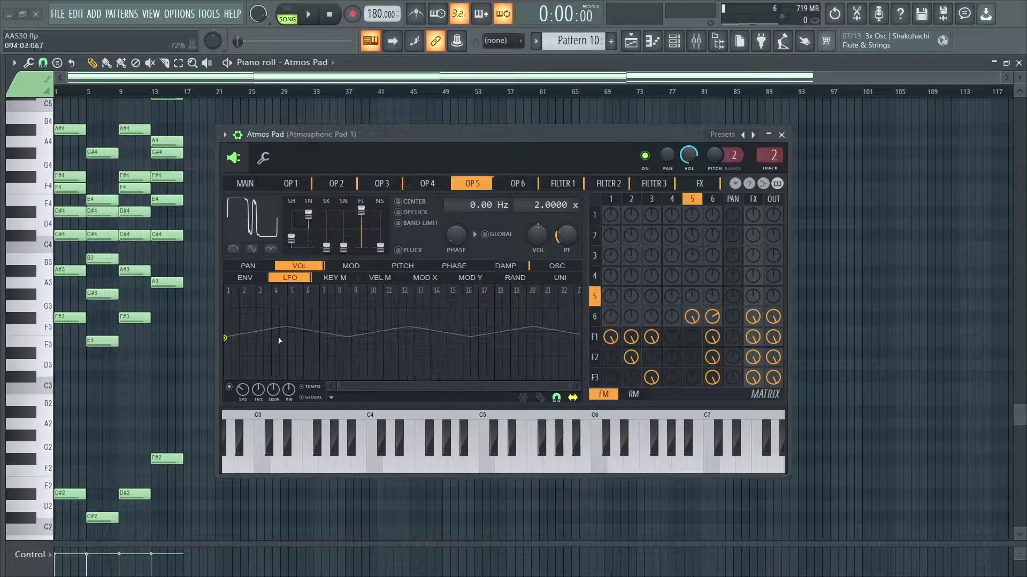
left_click_drag(425, 392, 482, 299)
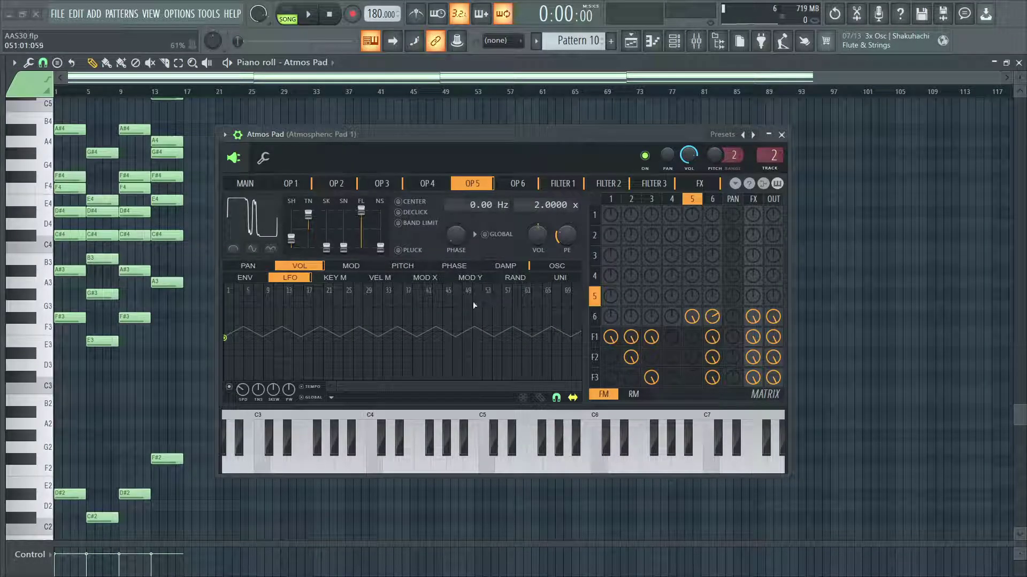
left_click_drag(371, 387, 232, 345)
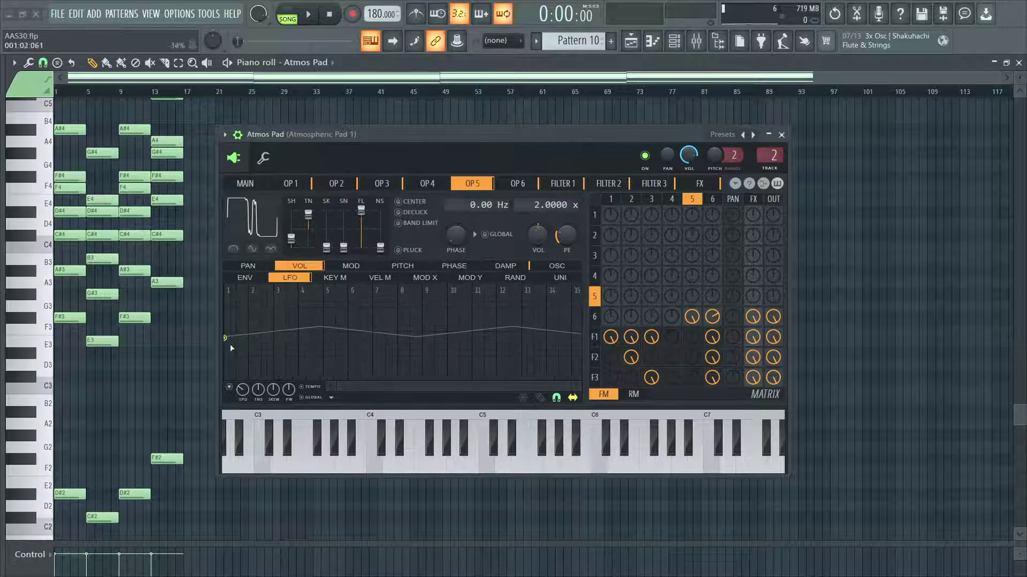
left_click_drag(406, 393, 416, 376)
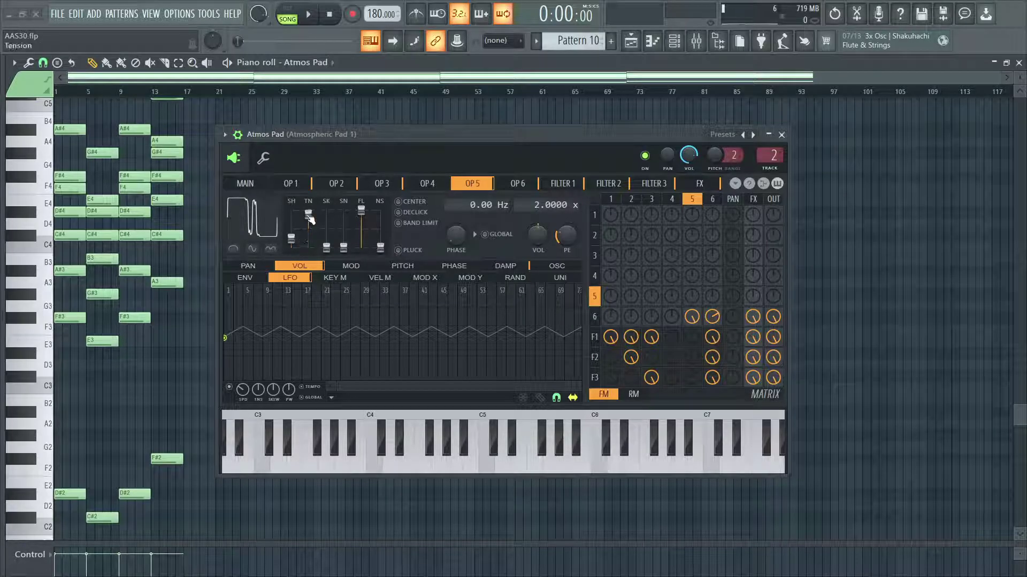
left_click(554, 269)
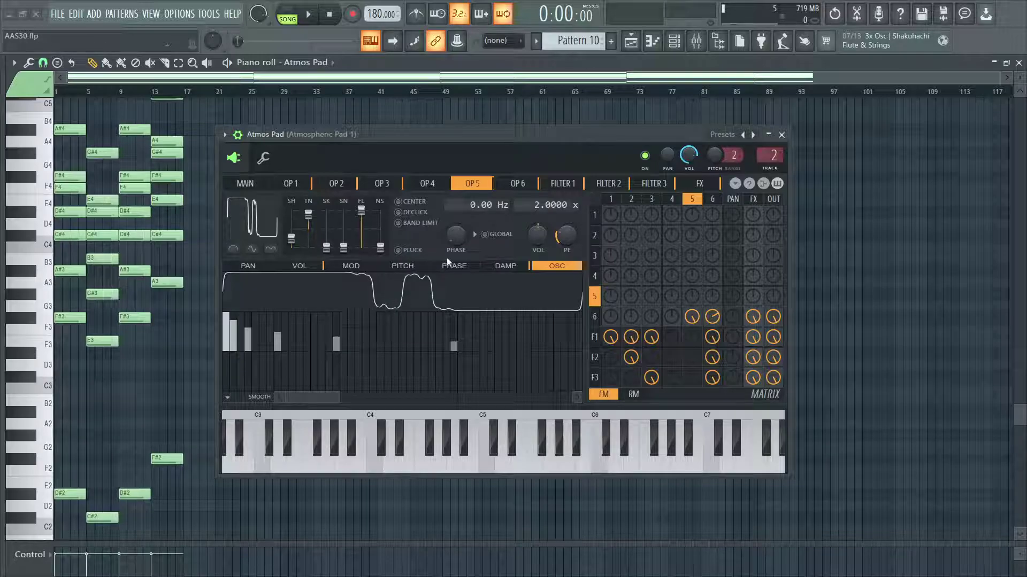
left_click(315, 267)
scroll(418, 383, "down", 5)
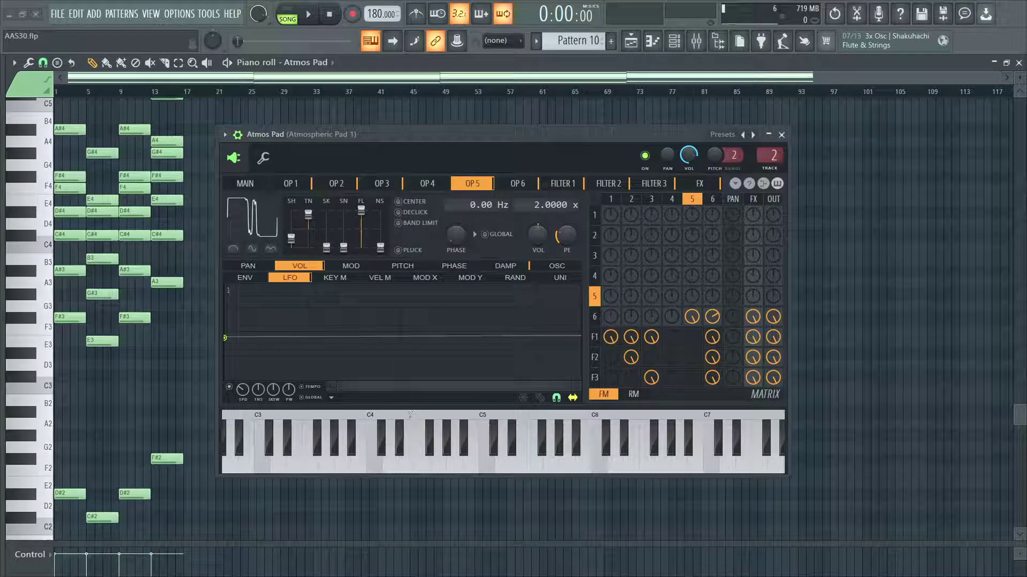
scroll(383, 389, "down", 4)
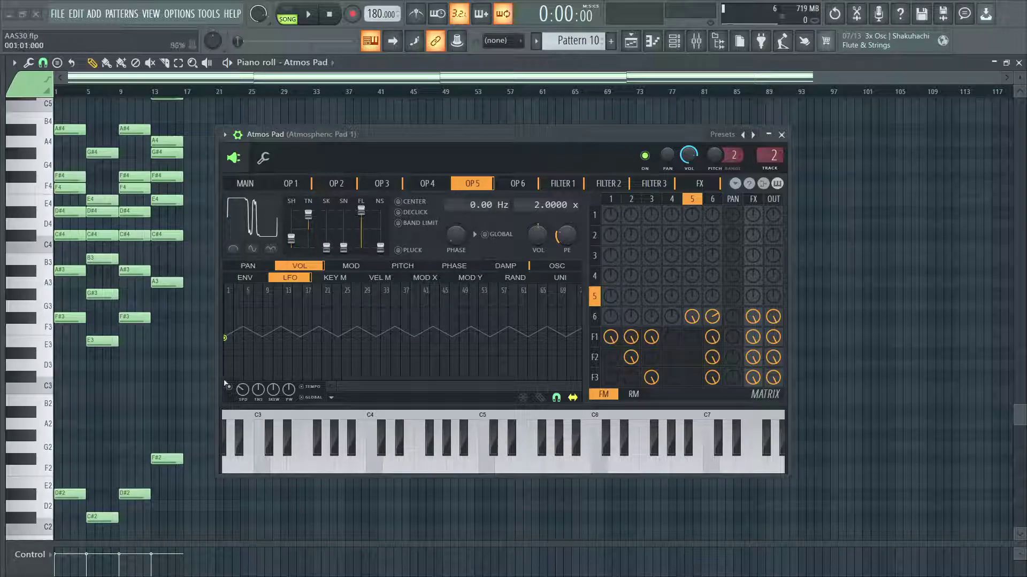
scroll(408, 393, "up", 4)
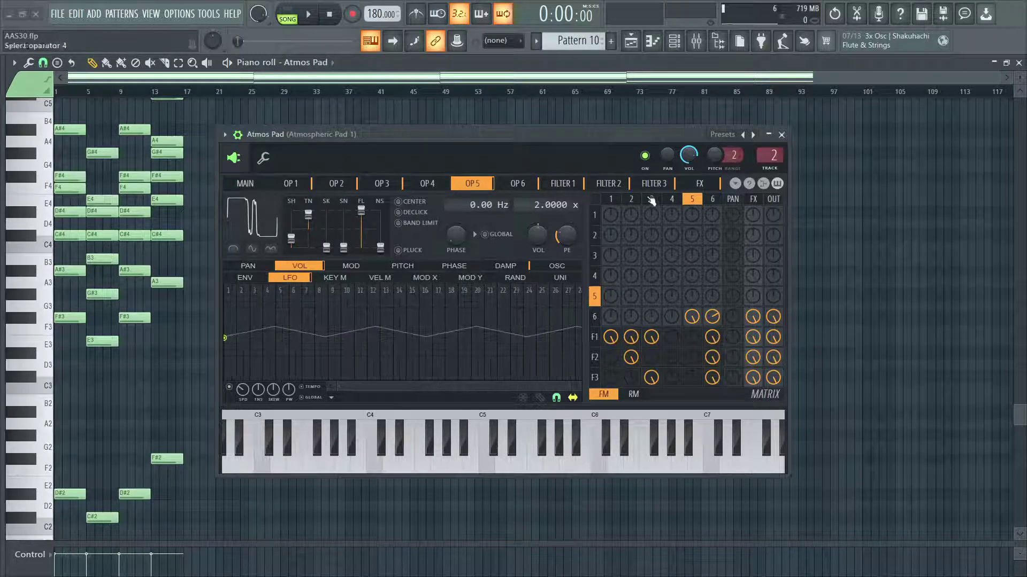
Open filter 1 and mute the output and FX sends of filters 1, 2 and 3 in the matrix.
left_click(532, 186)
left_click(562, 183)
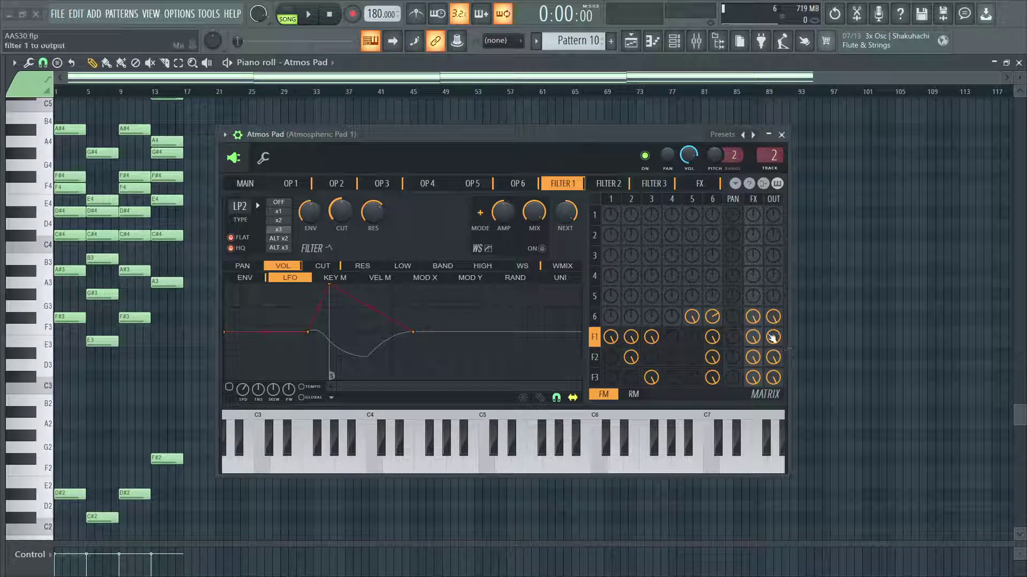
left_click(773, 337)
left_click(772, 358)
left_click(772, 378)
left_click(753, 378)
left_click(753, 358)
left_click(753, 338)
Switch playback from song to pattern mode and play the pattern to hear the pad with the filter sends muted.
key("space")
key("space")
left_click(289, 16)
key("space")
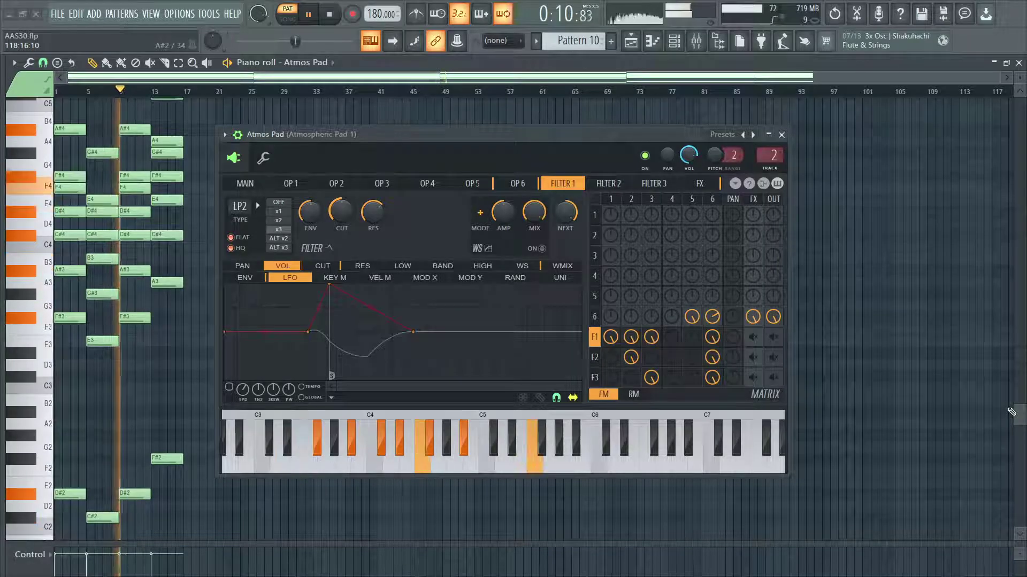
key("space")
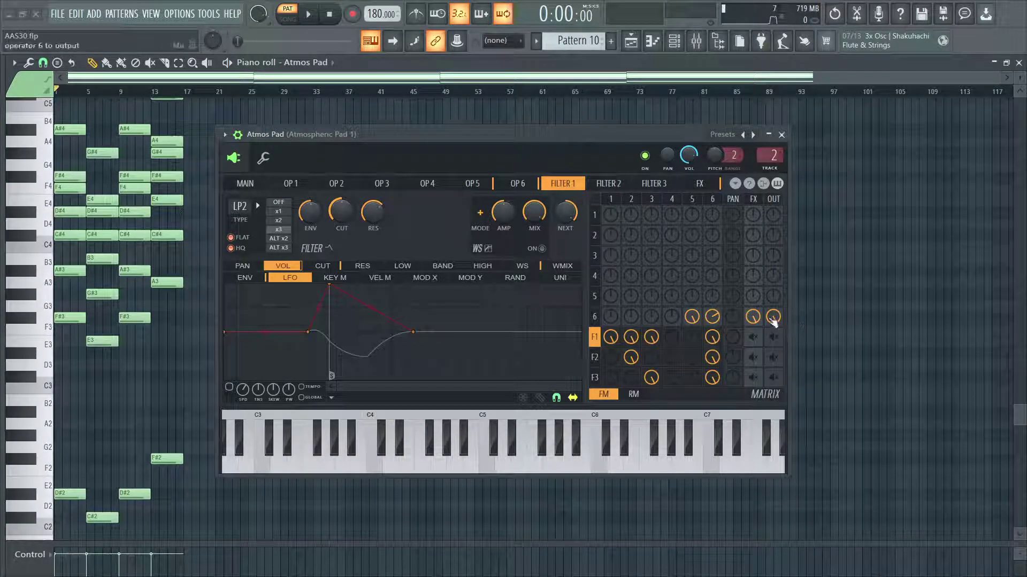
Audition the pattern with operator 6's FX send lowered in the matrix, and undo that change.
left_click_drag(753, 316, 752, 336)
key("space")
key("space")
key("ctrl+z")
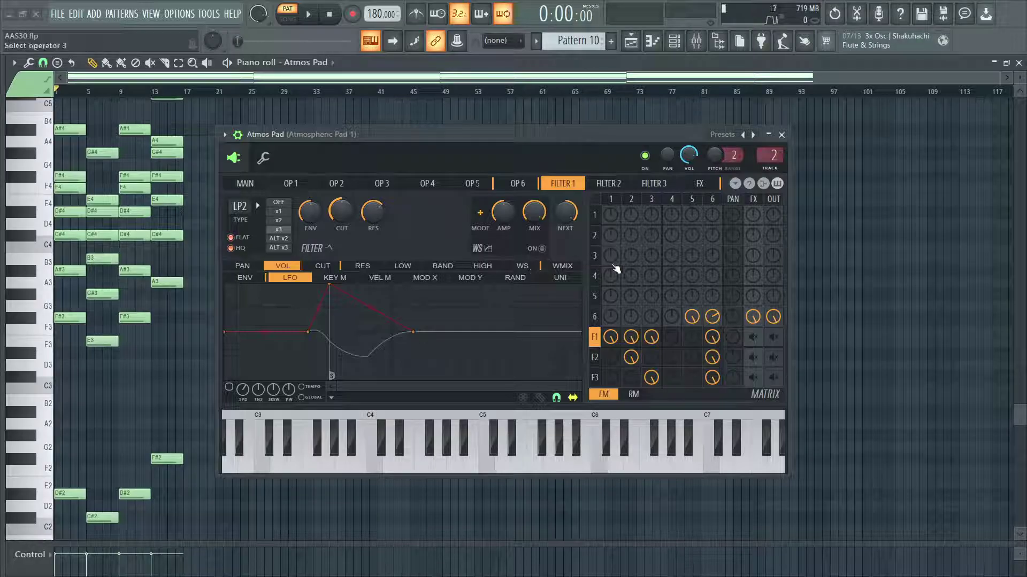
Unmute the FX and output sends of filters 1, 2 and 3 in the matrix.
left_click(755, 342)
left_click(753, 357)
left_click(753, 378)
left_click(773, 378)
left_click(773, 357)
left_click(773, 336)
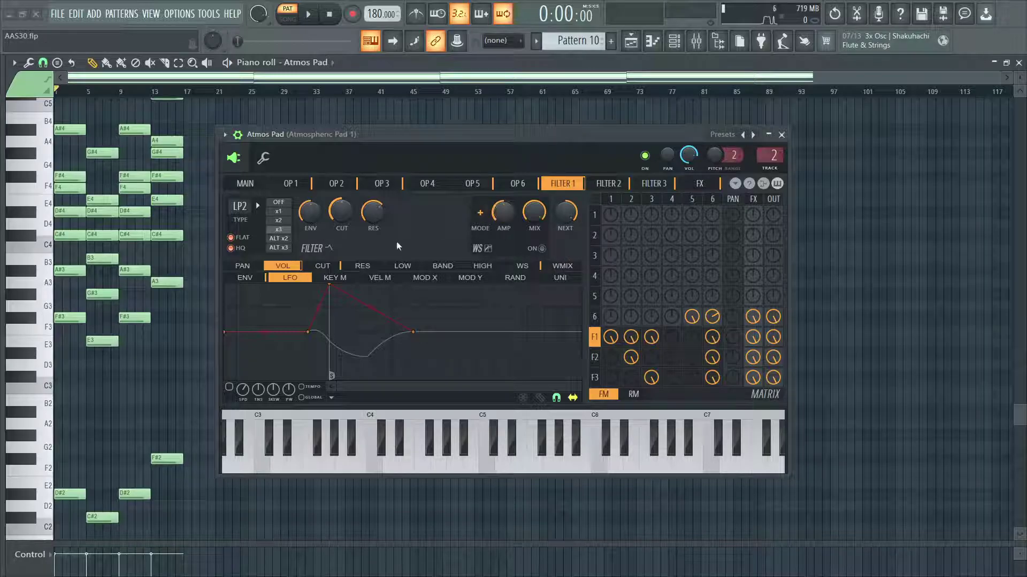
Choose Vanilla low pass as filter 1's type and examine its cutoff LFO.
left_click(321, 264)
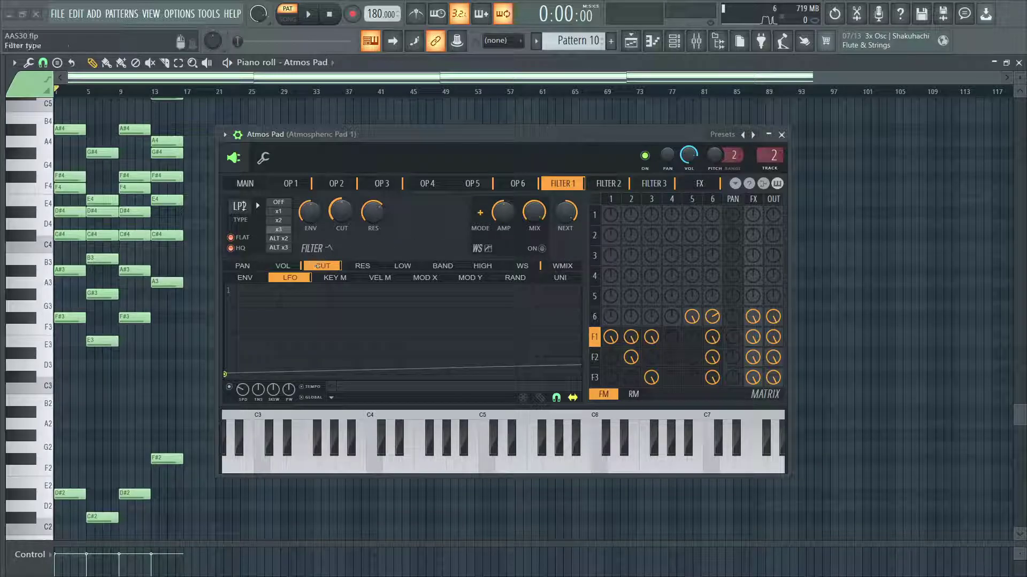
left_click(240, 206)
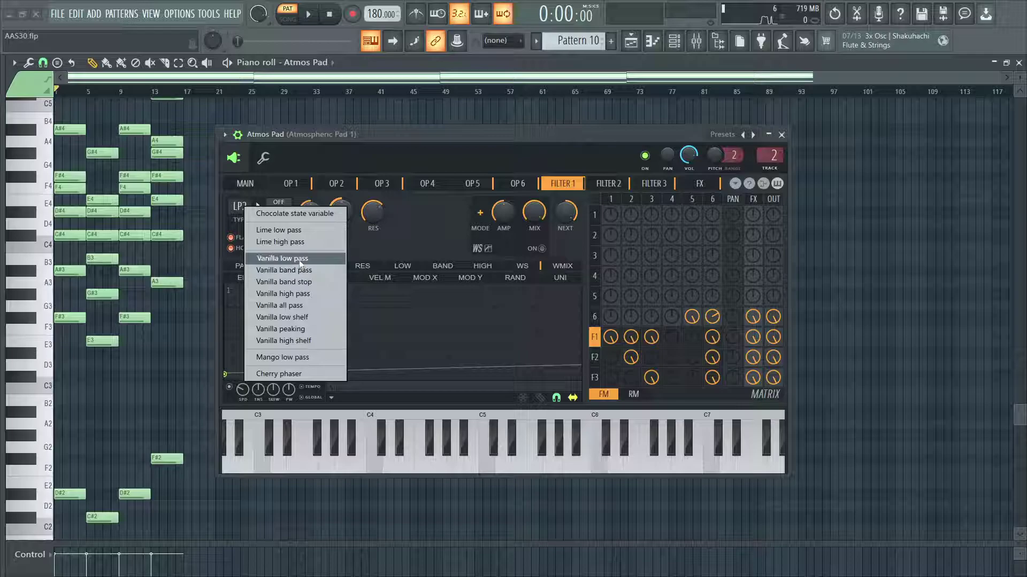
left_click(298, 260)
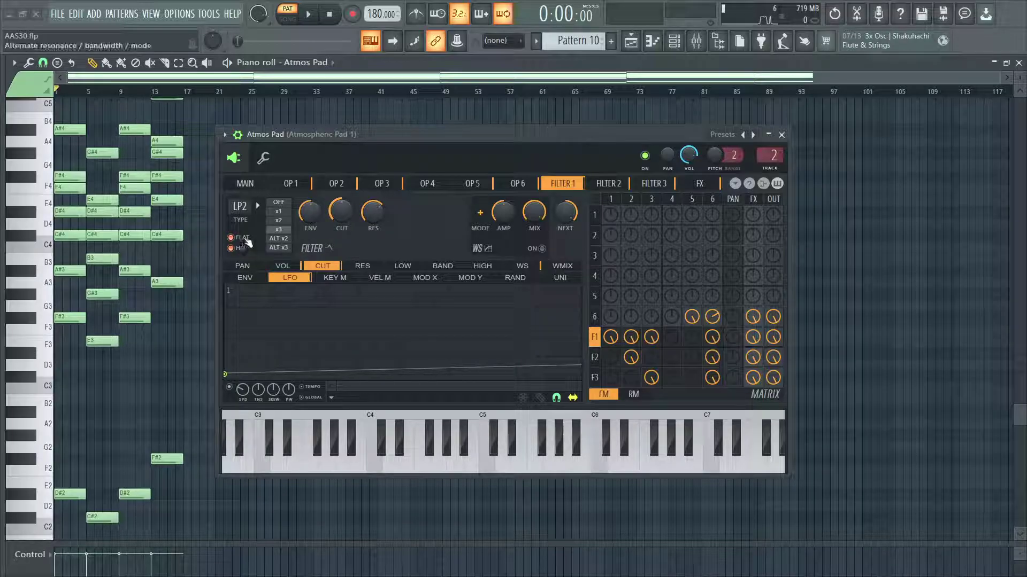
left_click_drag(369, 369, 392, 376)
scroll(393, 373, "down", 5)
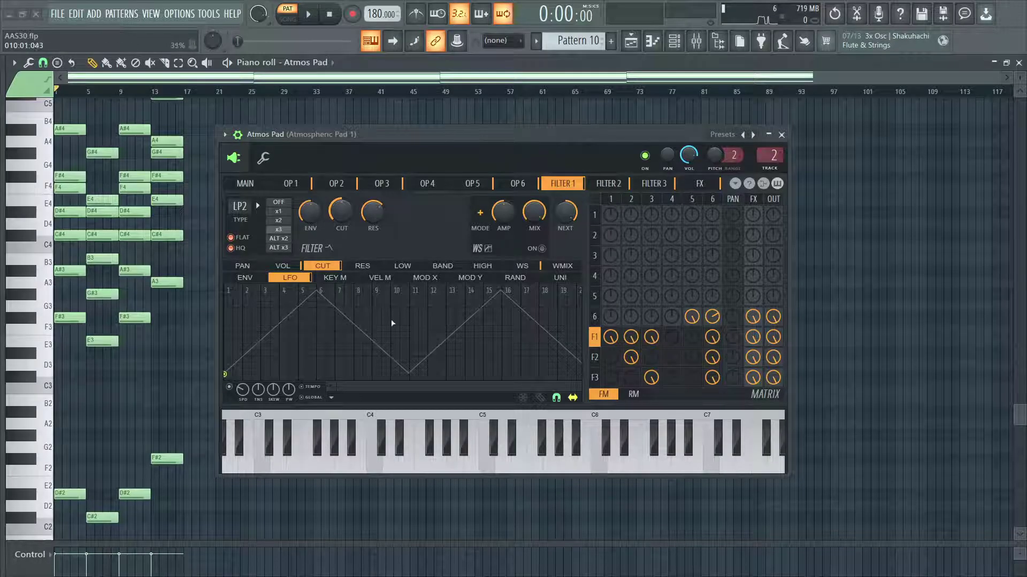
Compare operator 6's modulation LFO with filter 1's cutoff LFO, and inspect filter 1's volume LFO and volume envelope.
left_click(526, 184)
scroll(481, 332, "down", 6)
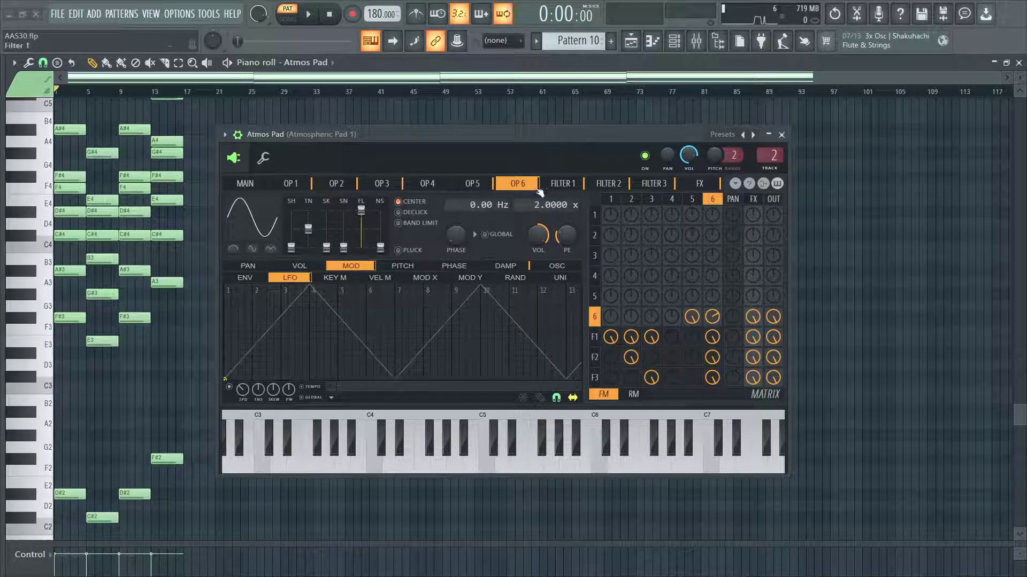
left_click(564, 186)
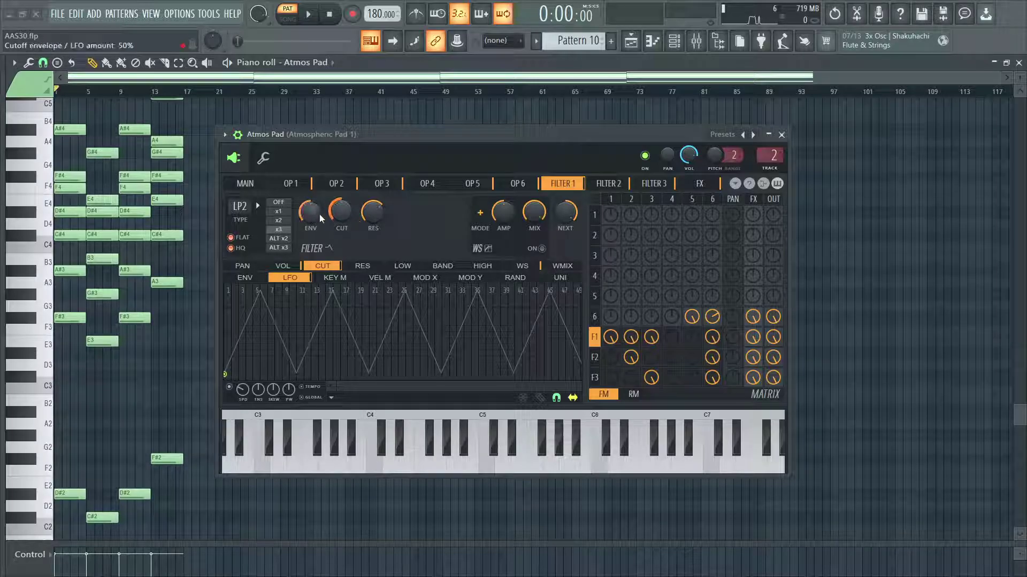
scroll(398, 332, "down", 1)
scroll(398, 332, "down", 2)
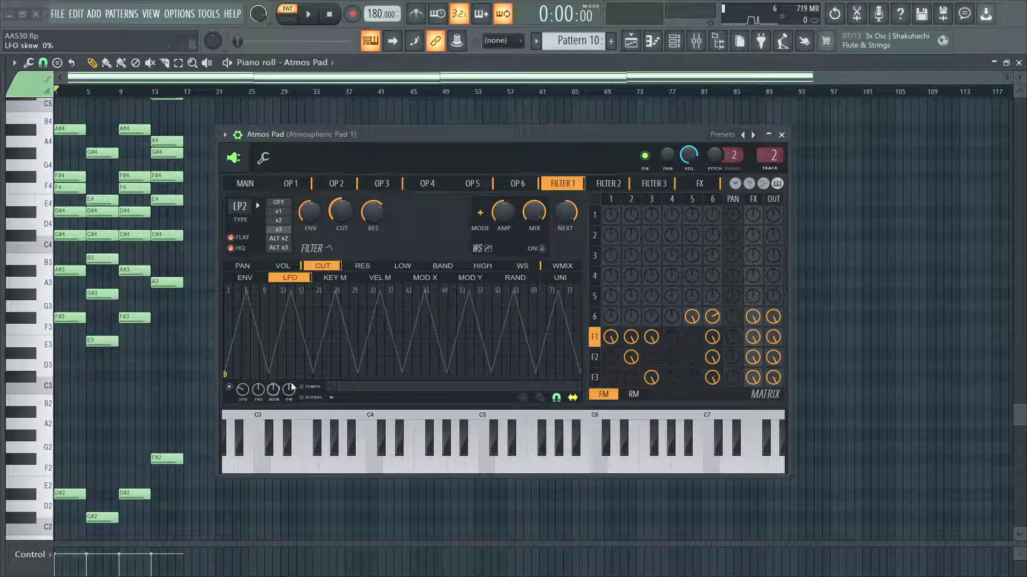
scroll(393, 387, "down", 1)
scroll(347, 355, "up", 1)
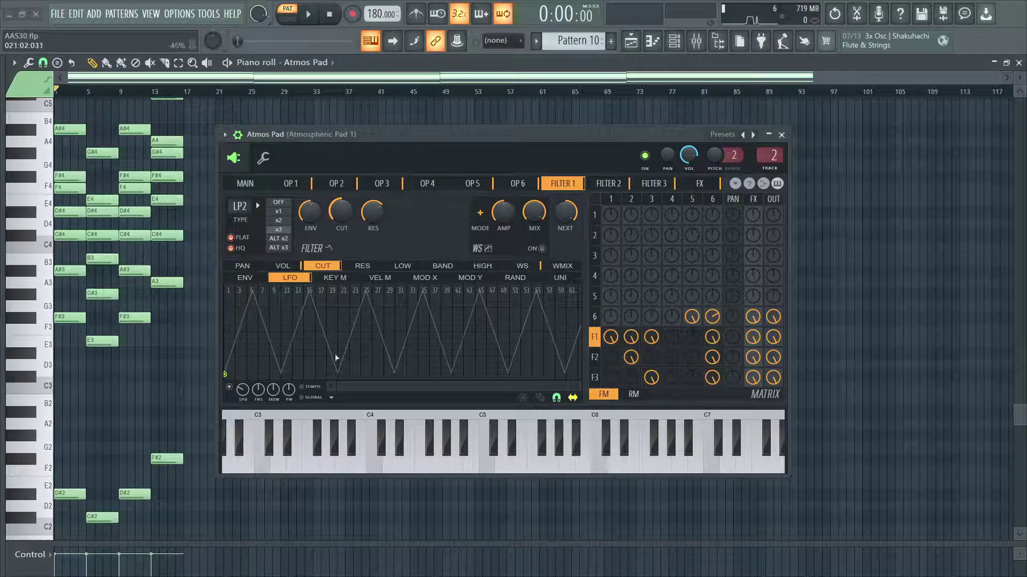
left_click(285, 266)
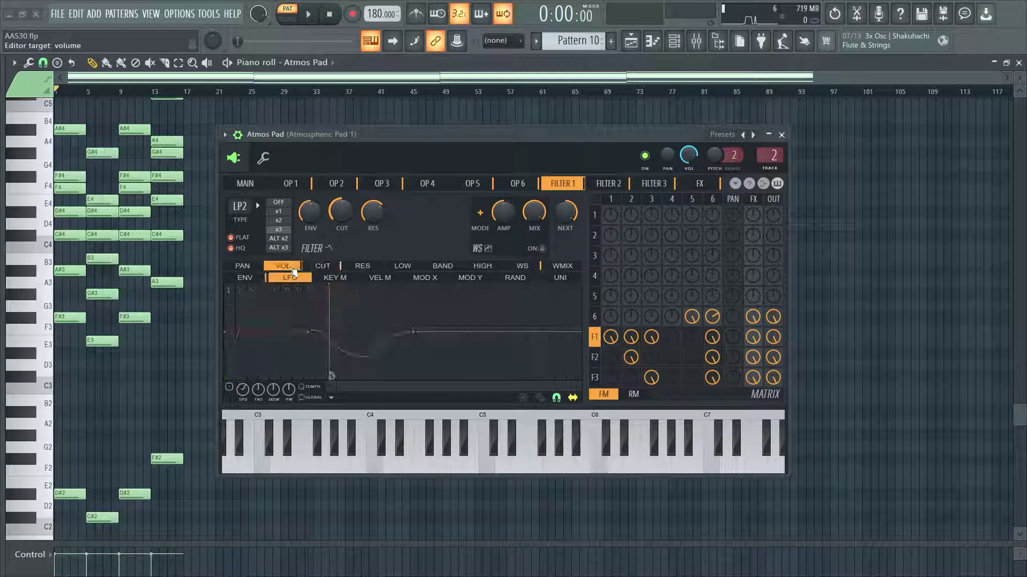
left_click(247, 279)
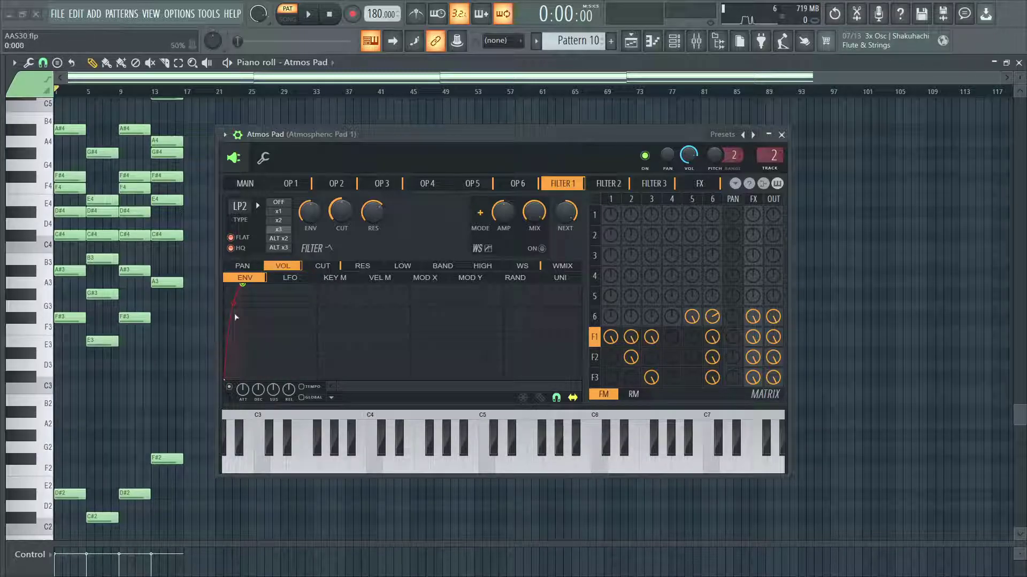
left_click(327, 265)
left_click(305, 278)
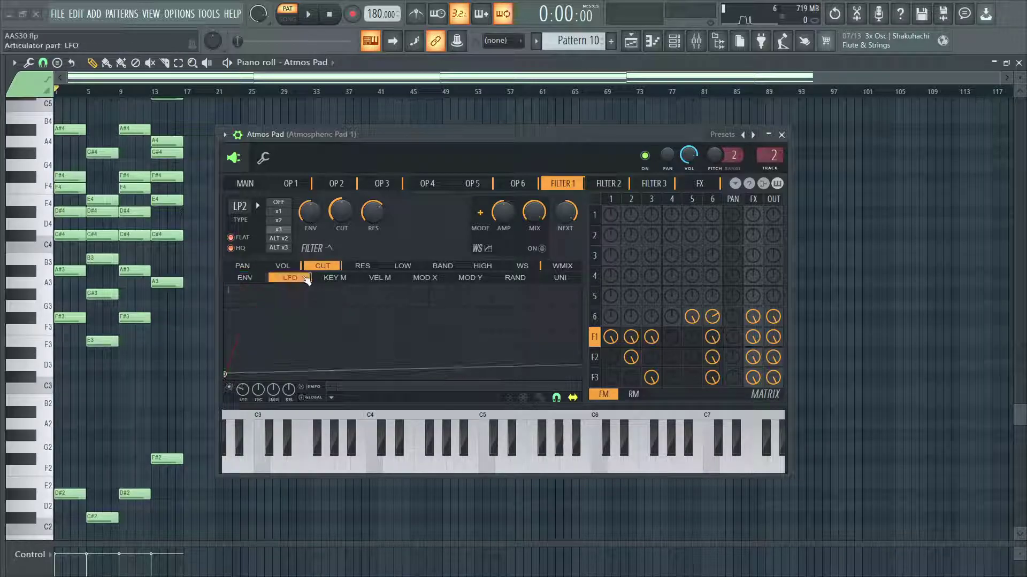
Check filter 1's exact resonance value, raise the resonance to 100%, and play the pattern to hear it.
right_click(375, 213)
key("Escape")
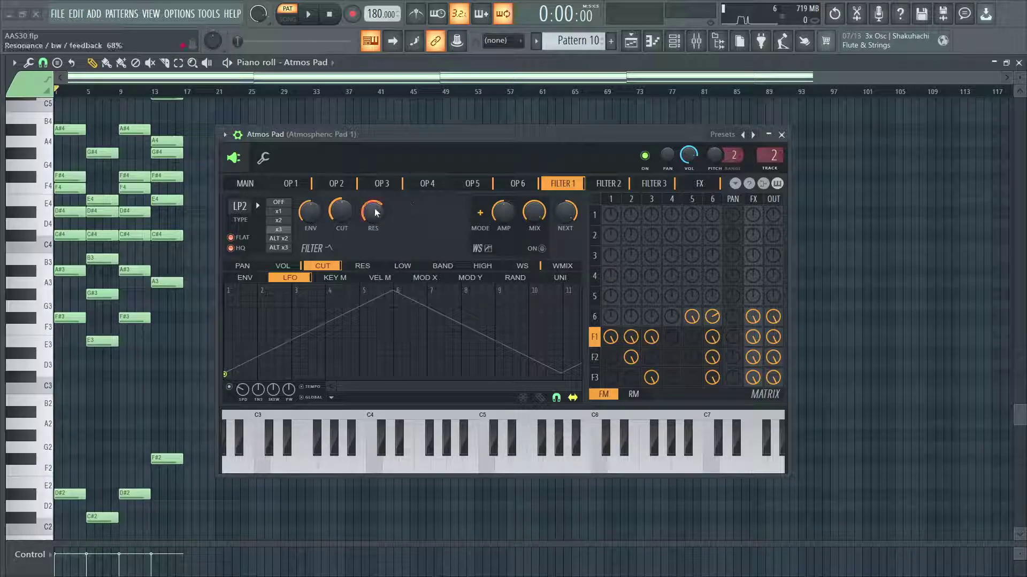
right_click(376, 216)
key("Up")
key("Up")
key("Return")
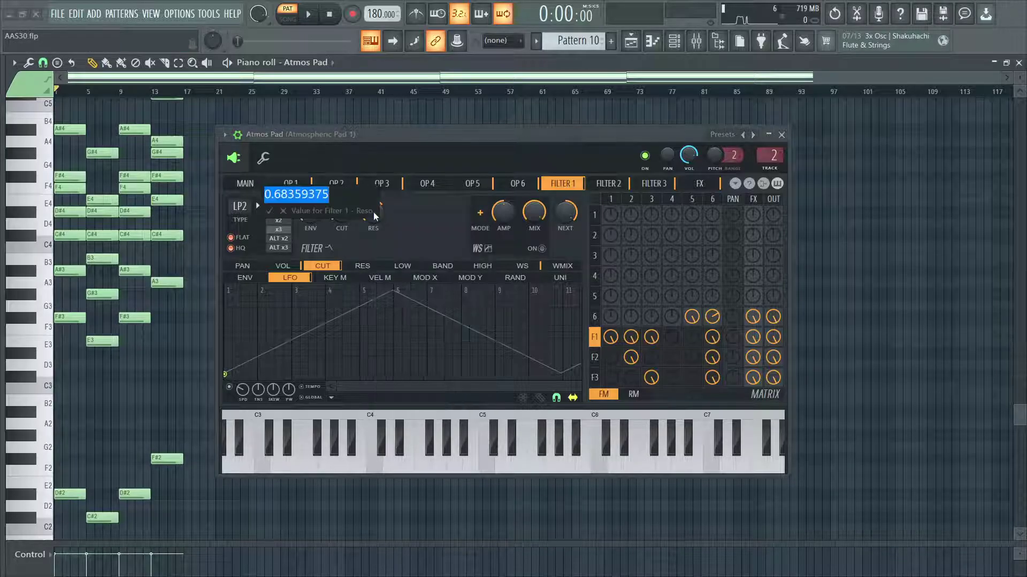
key("Escape")
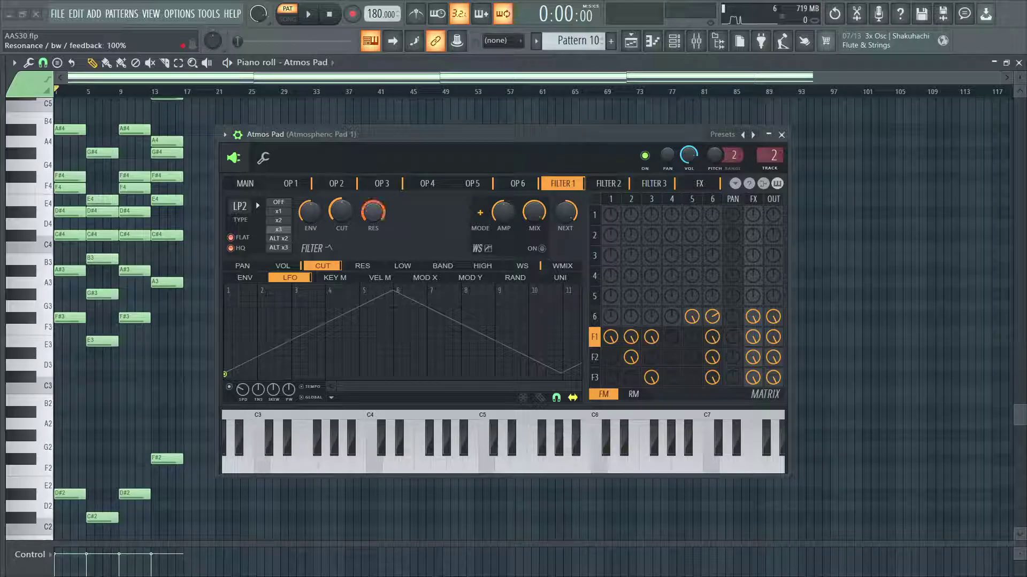
key("space")
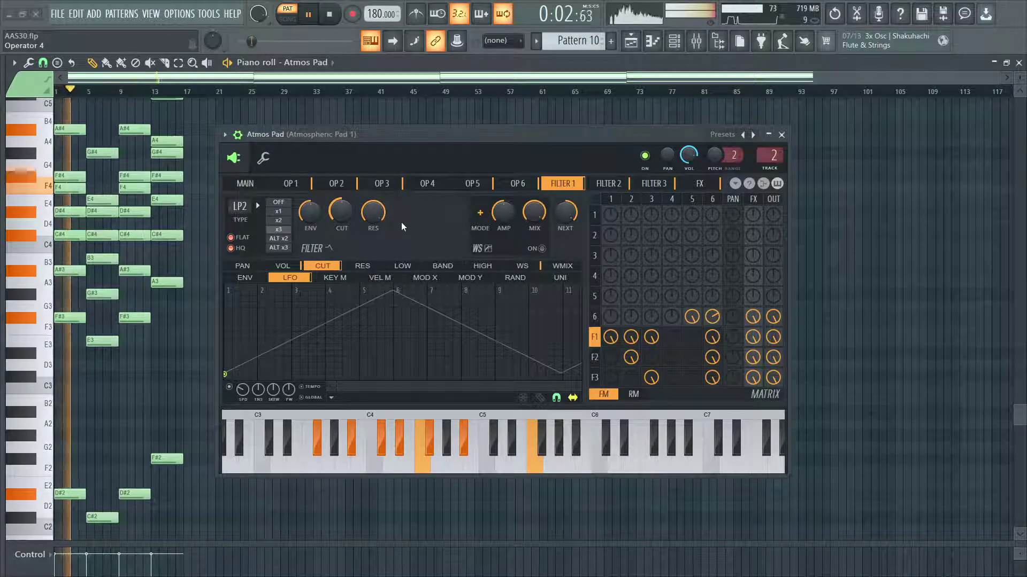
key("space")
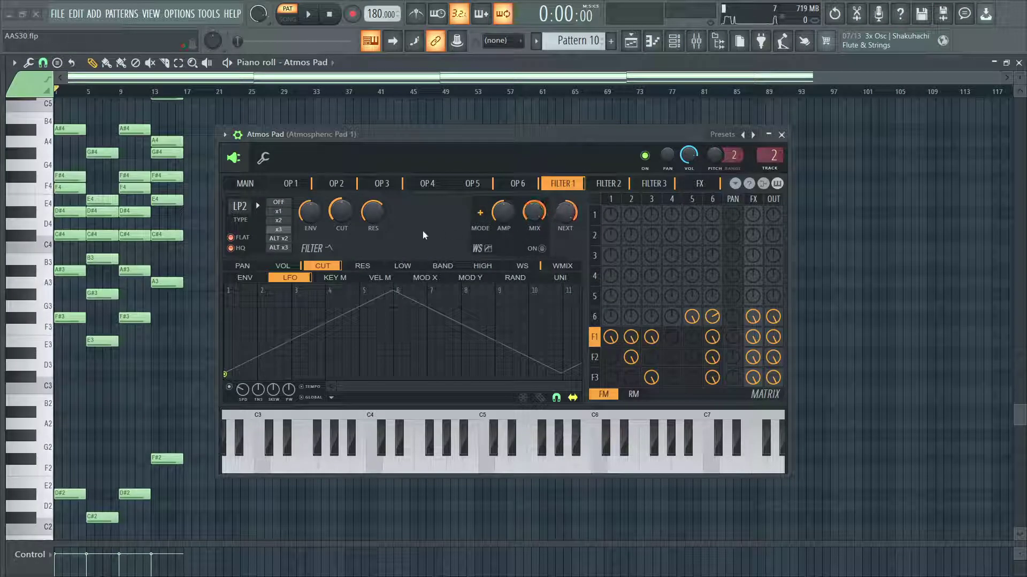
Inspect filter 2's cutoff LFO and compare its volume envelope with that of filter 1.
scroll(566, 214, "up", 5)
left_click(608, 186)
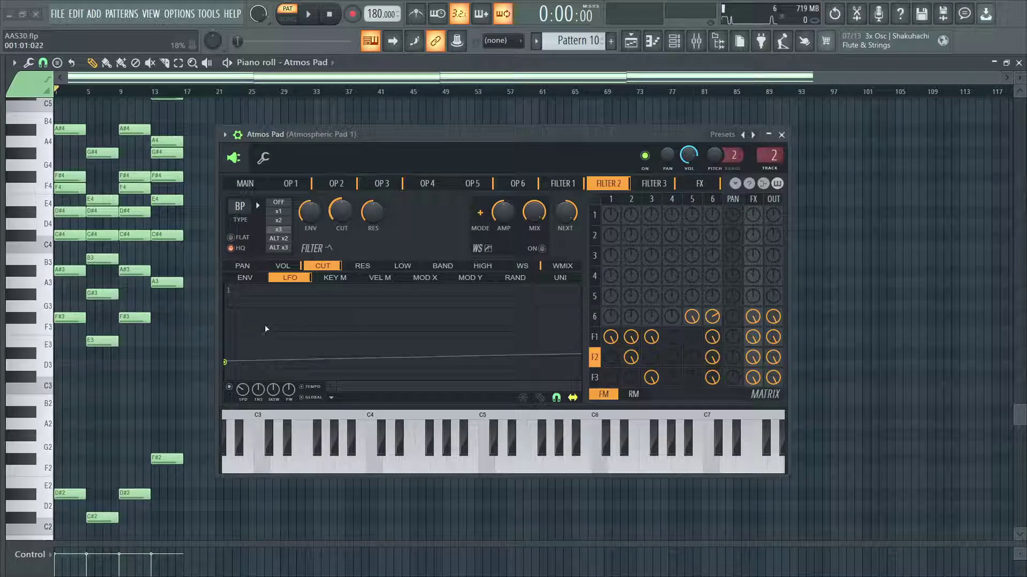
left_click_drag(394, 388, 262, 388)
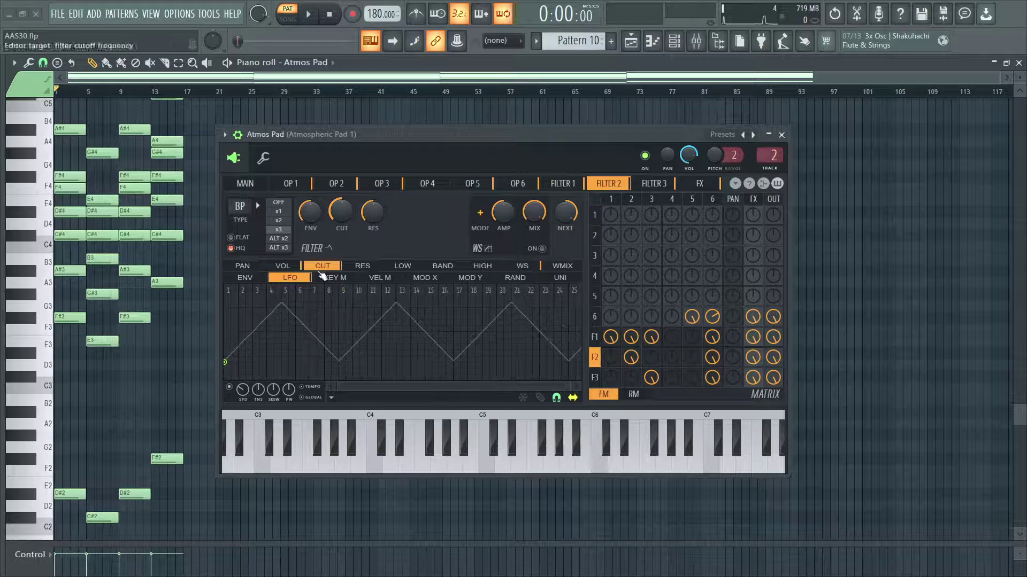
left_click(282, 266)
left_click(245, 278)
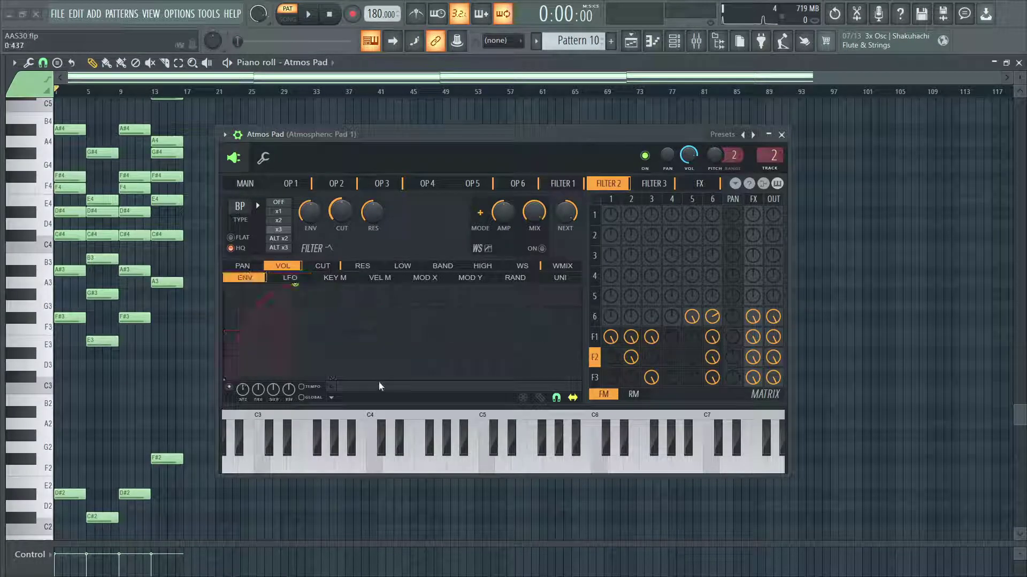
left_click(563, 183)
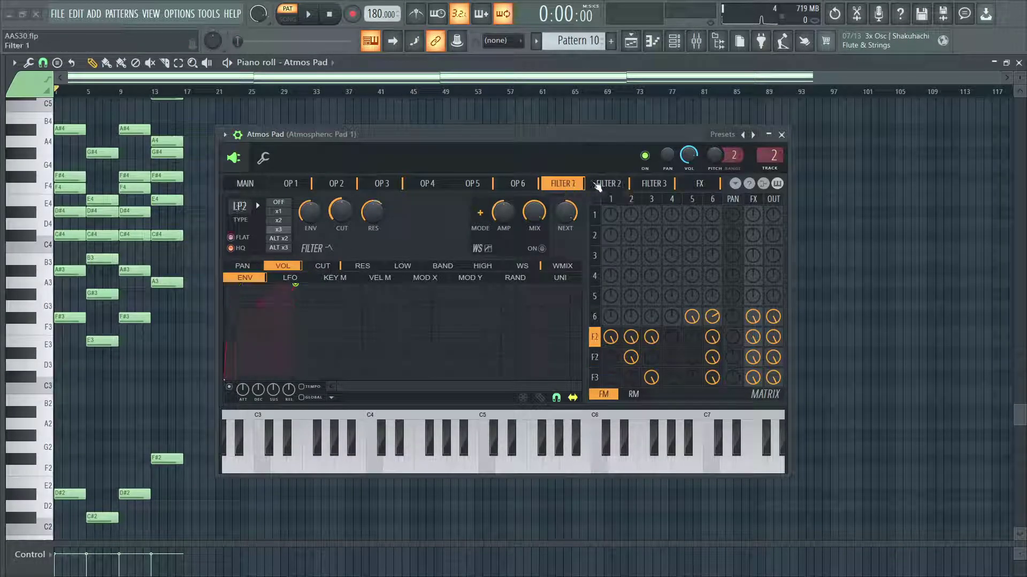
left_click(614, 184)
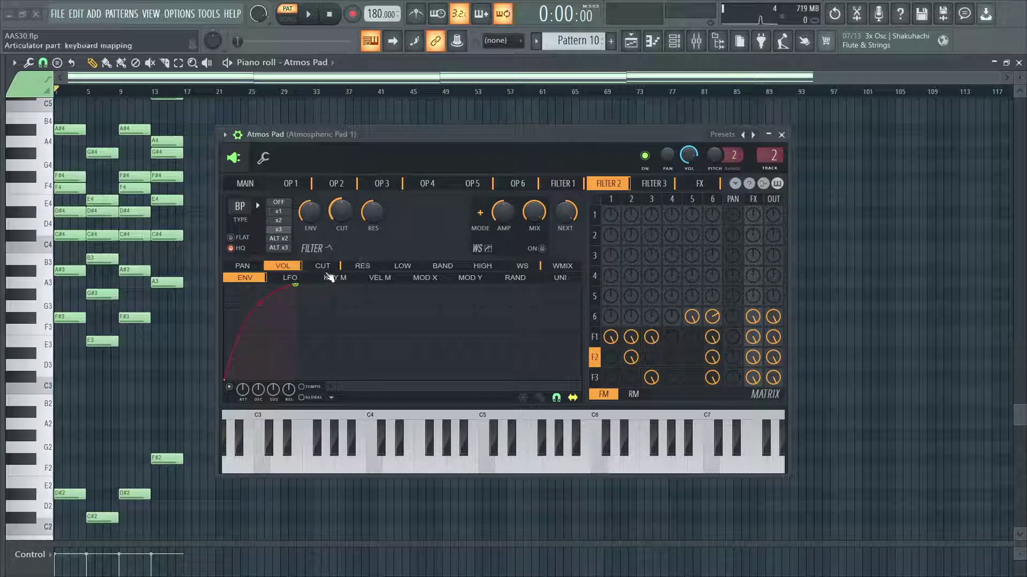
Compare filter 2's cutoff LFO with the cutoff LFO of filter 1.
left_click(323, 266)
left_click(290, 277)
left_click(390, 388)
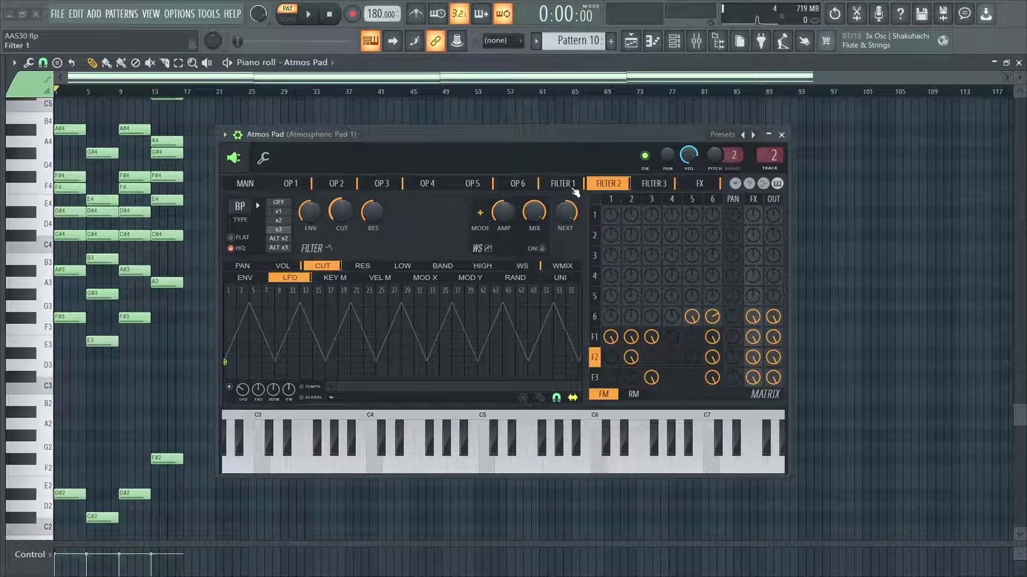
left_click(575, 184)
scroll(478, 371, "up", 2)
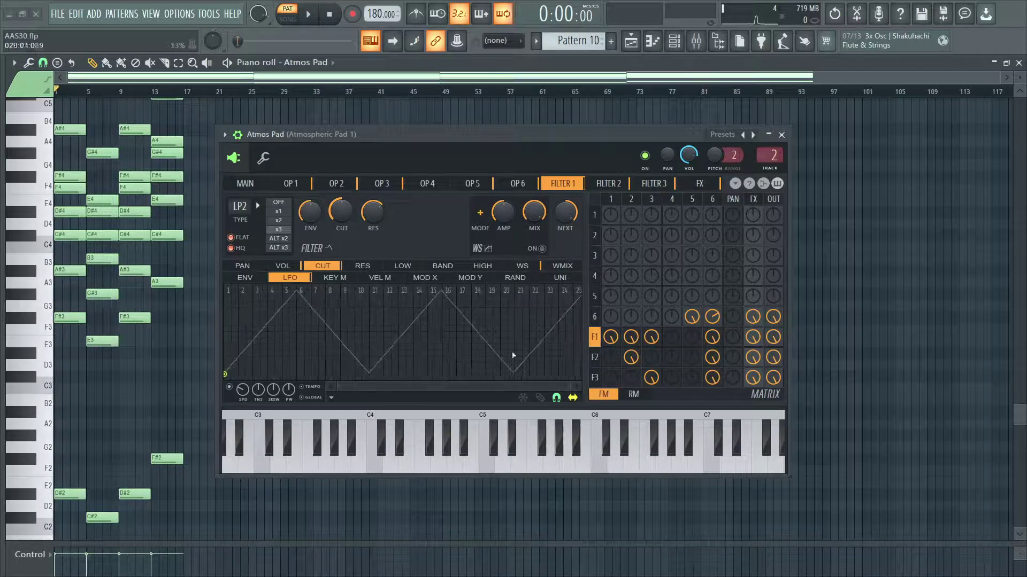
left_click(615, 184)
scroll(416, 384, "down", 5)
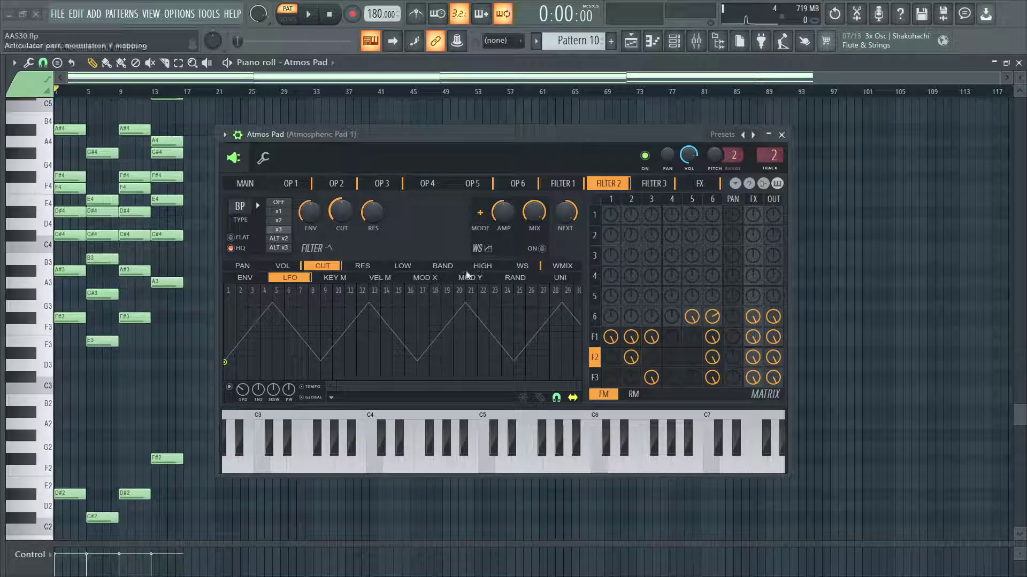
left_click(577, 187)
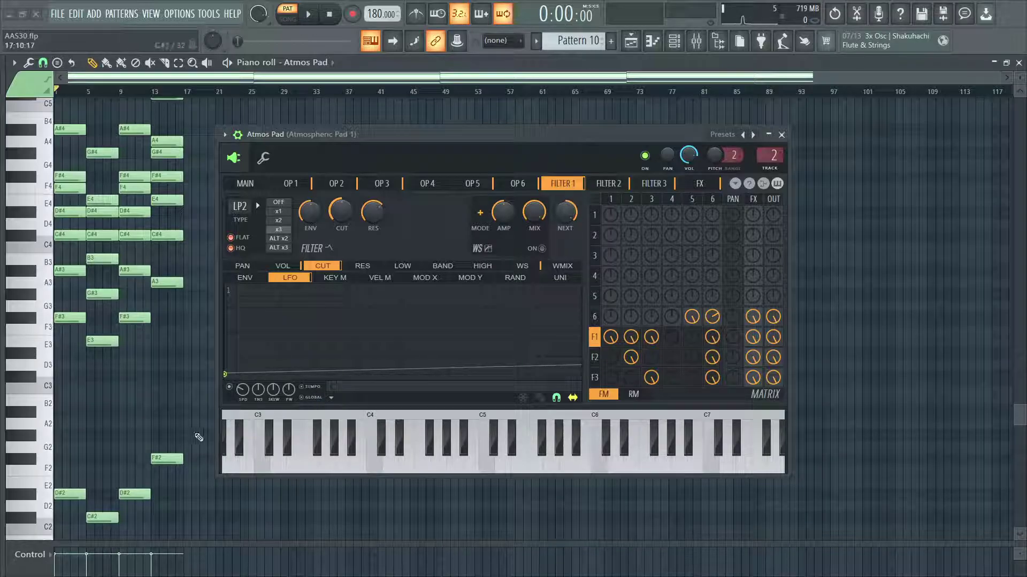
left_click(623, 187)
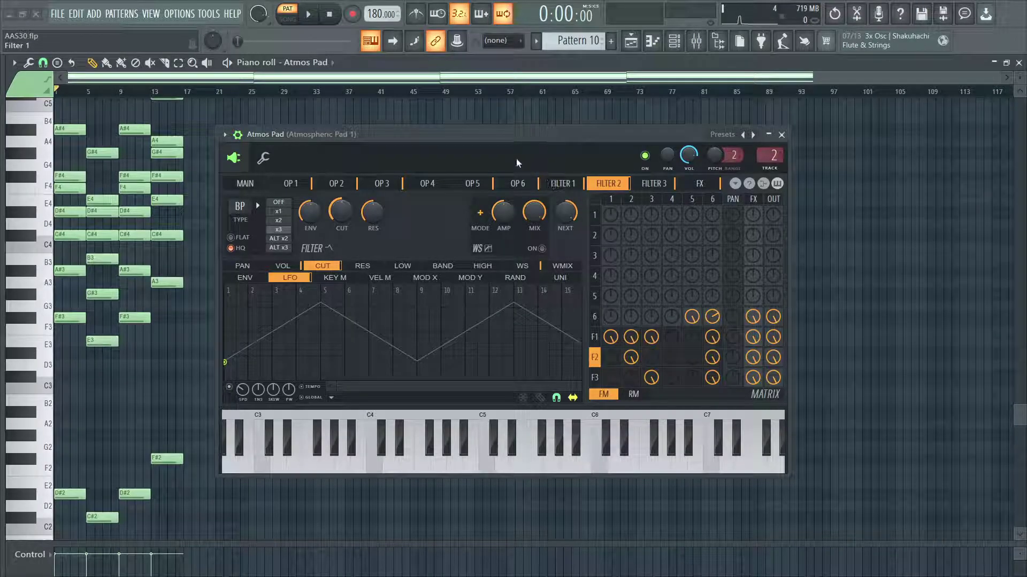
key("b")
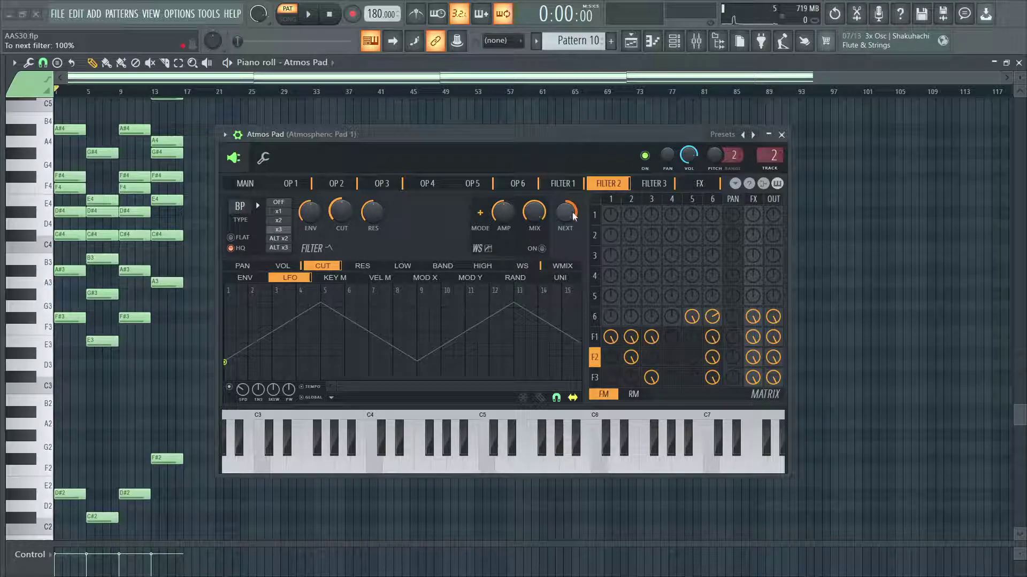
Check filter 3's type, then examine its cutoff LFO and its volume LFO and envelope.
left_click(649, 186)
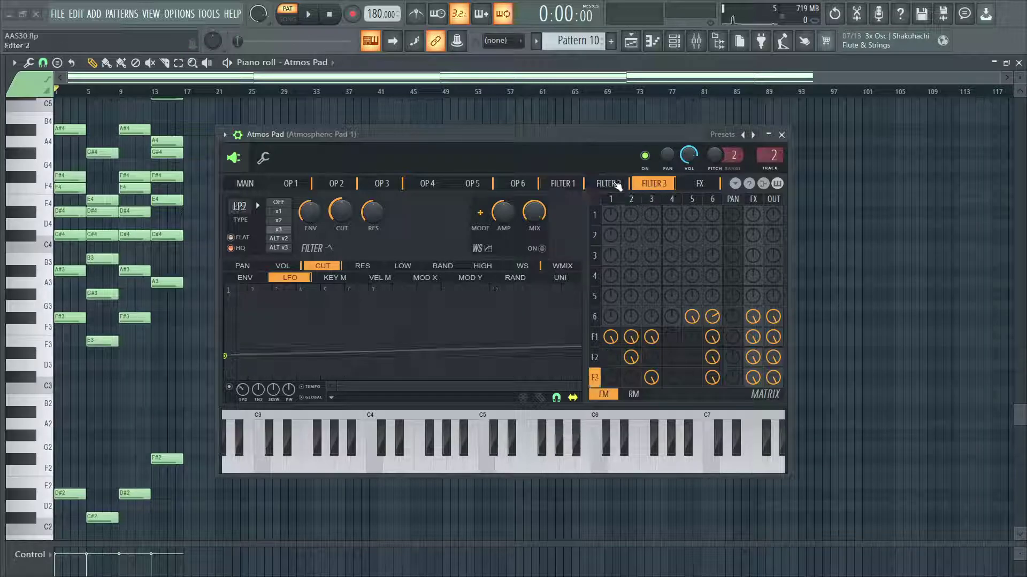
left_click(245, 205)
left_click(287, 245)
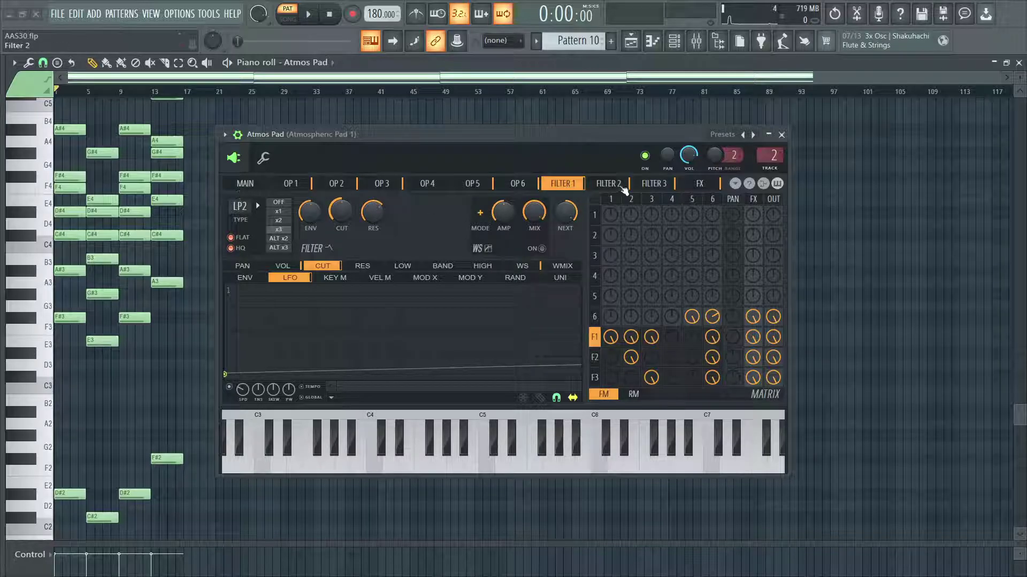
left_click(653, 183)
left_click_drag(376, 386, 376, 394)
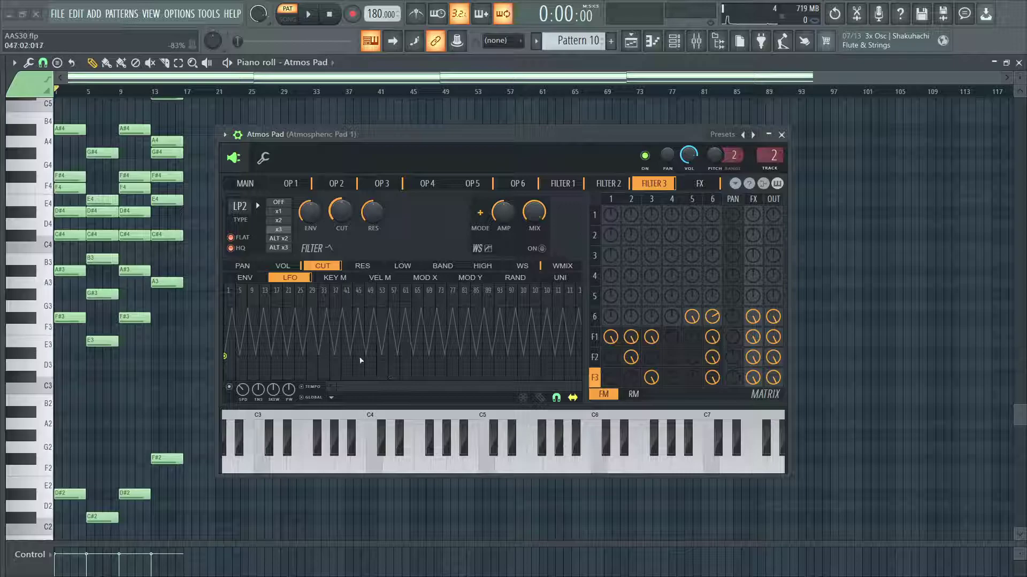
scroll(360, 362, "up", 3)
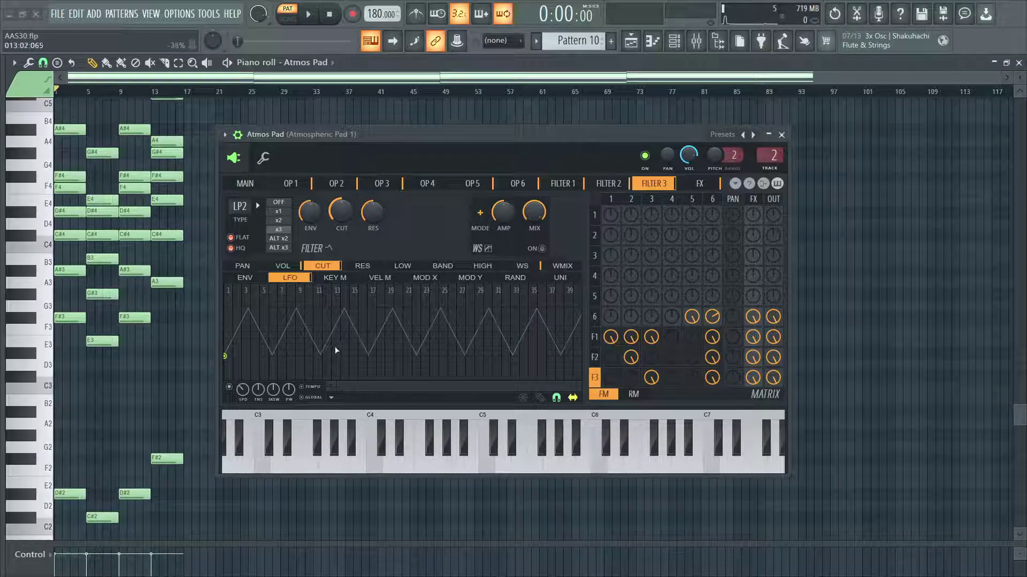
left_click(295, 267)
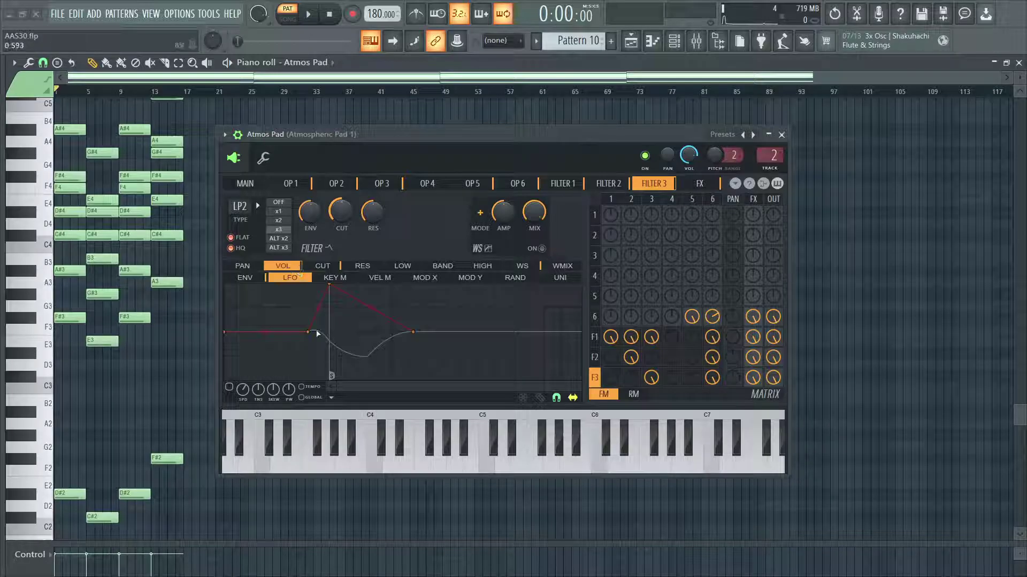
left_click(256, 278)
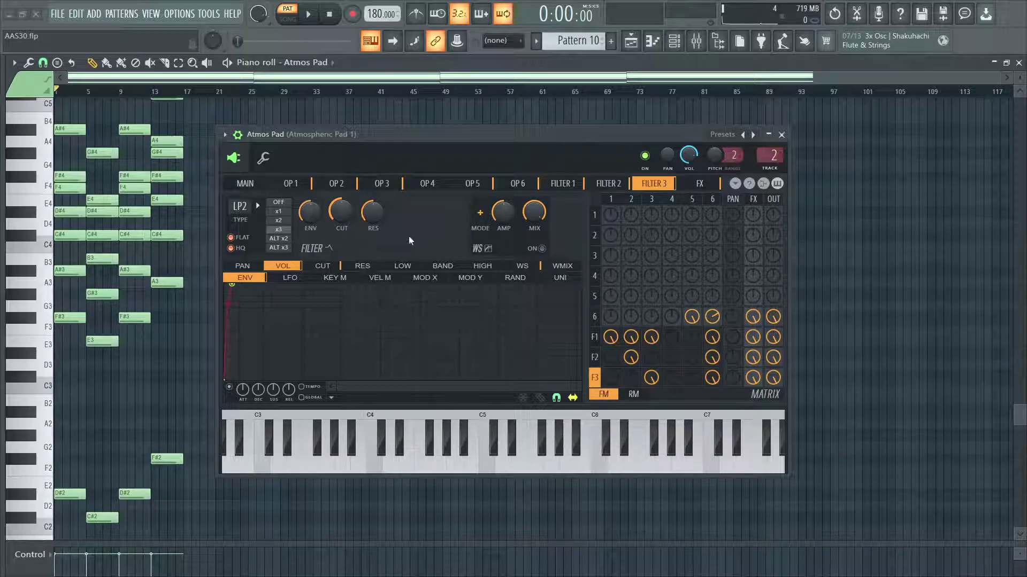
Mute the effects sends of operator 6 and filters 1, 2 and 3 in the matrix, and play the pattern dry.
right_click(753, 337)
right_click(753, 357)
right_click(752, 377)
right_click(753, 316)
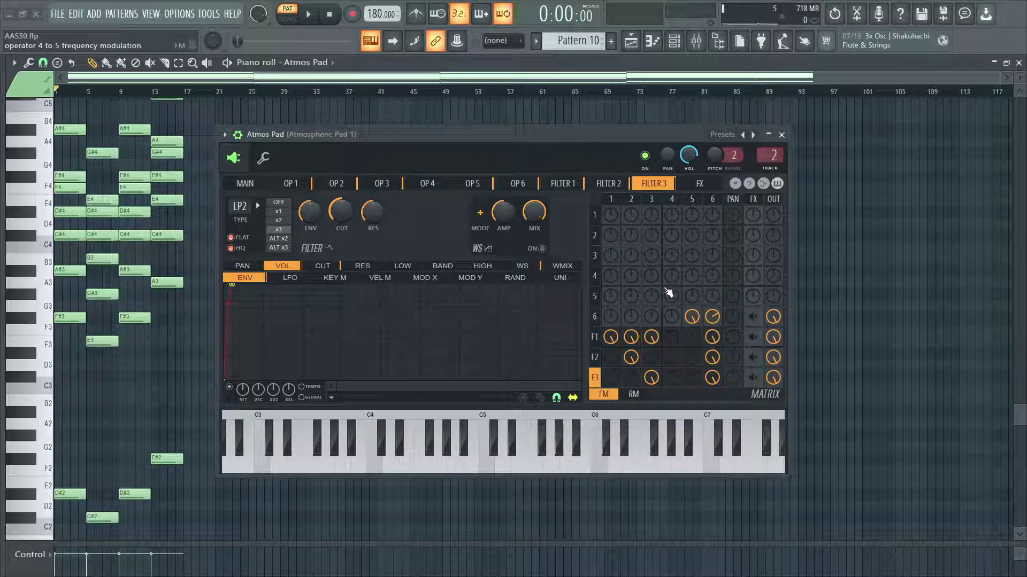
key("space")
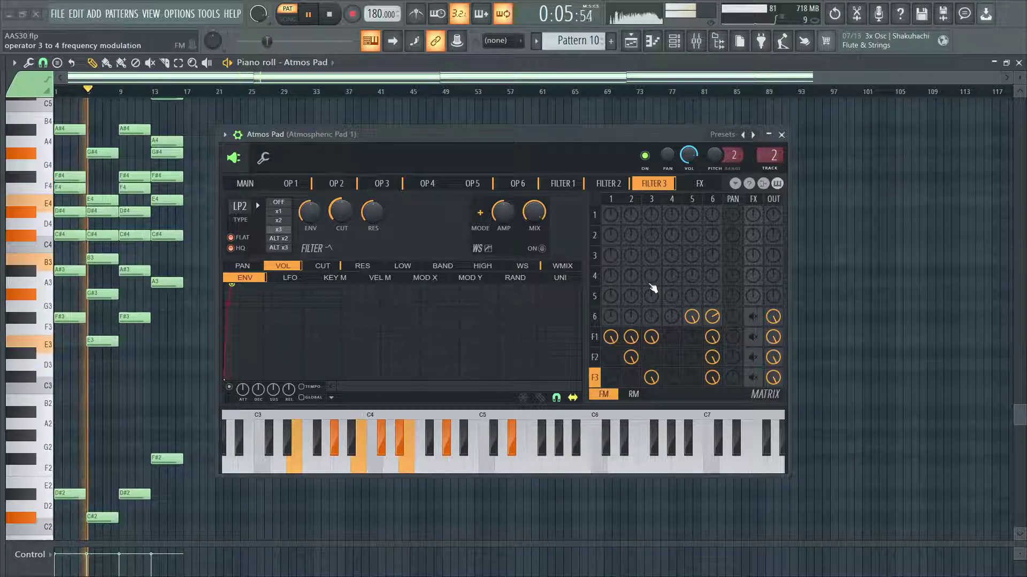
key("space")
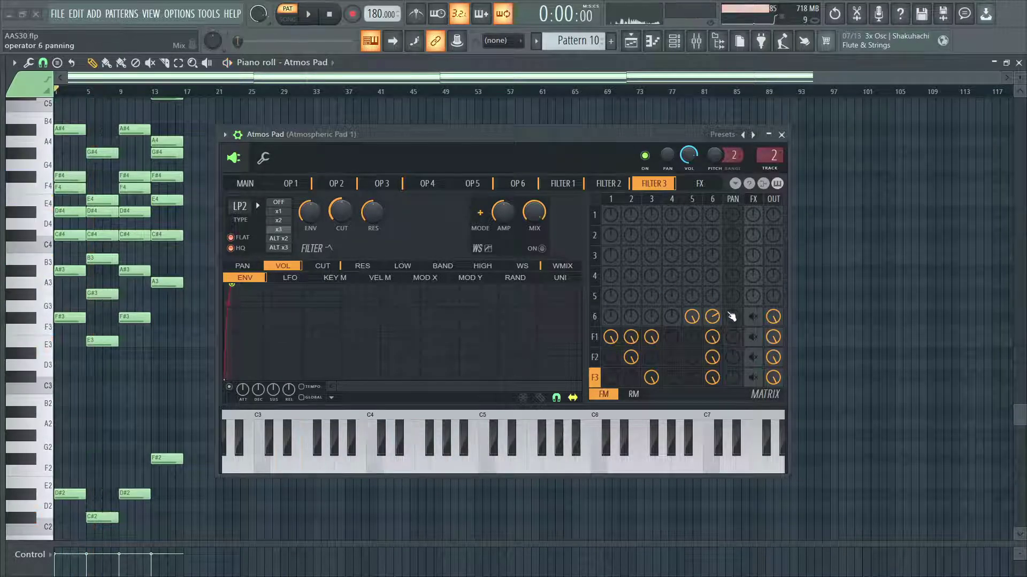
Unmute the effects sends of operator 6 and all three filters in the matrix.
left_click(753, 316)
left_click(753, 336)
left_click(753, 357)
left_click(753, 378)
Change filter 3's type to Cherry phaser and play the pattern to hear it.
left_click(239, 206)
left_click(314, 373)
key("space")
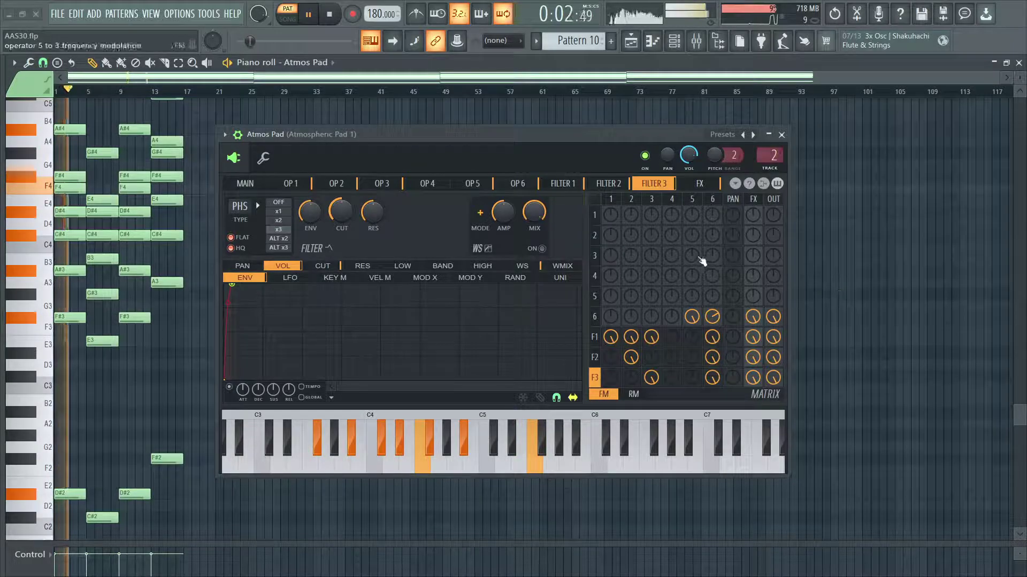
key("space")
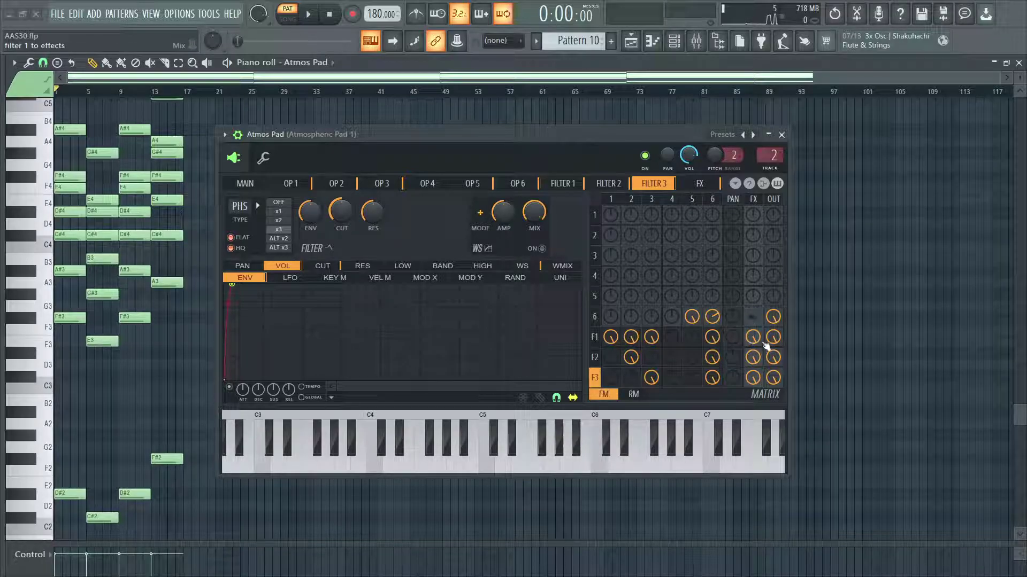
Mute operator 6's effects and output sends in the matrix and play the pattern through the filters only.
left_click(753, 357)
left_click(753, 338)
left_click(773, 338)
left_click(753, 338)
left_click(773, 357)
left_click(753, 357)
key("space")
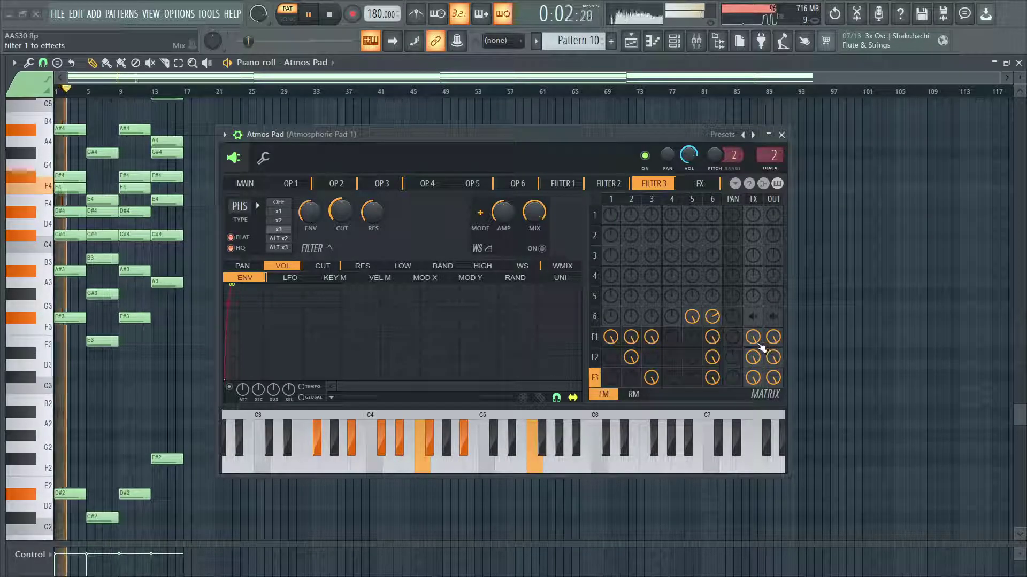
key("space")
Mute the effects and output sends of filters 1 and 2 so that only filter 3 is routed out.
left_click(753, 357)
left_click(773, 357)
left_click(774, 338)
left_click(753, 338)
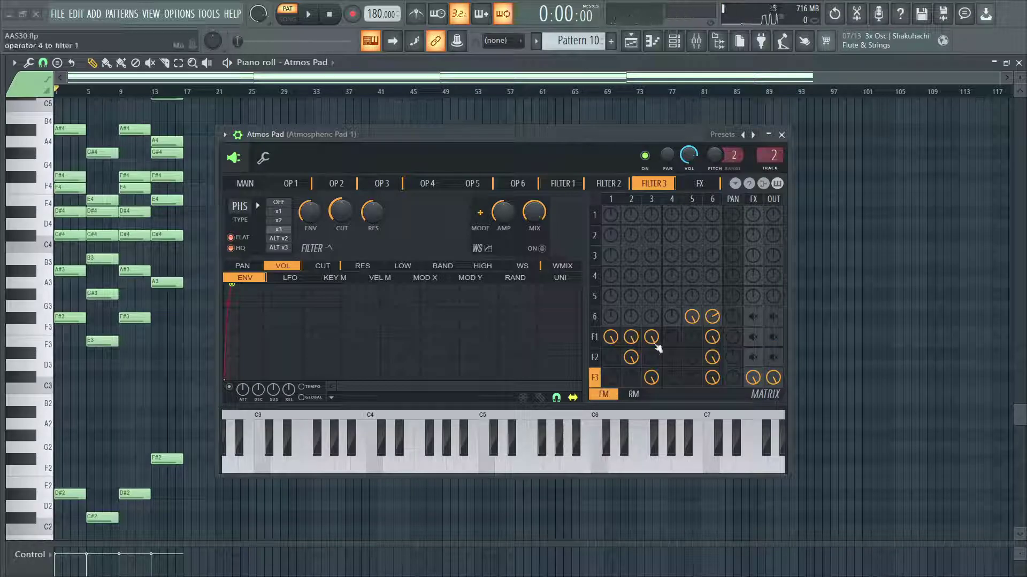
Set filter 3's type back to Vanilla low pass and view its cutoff LFO.
left_click(240, 207)
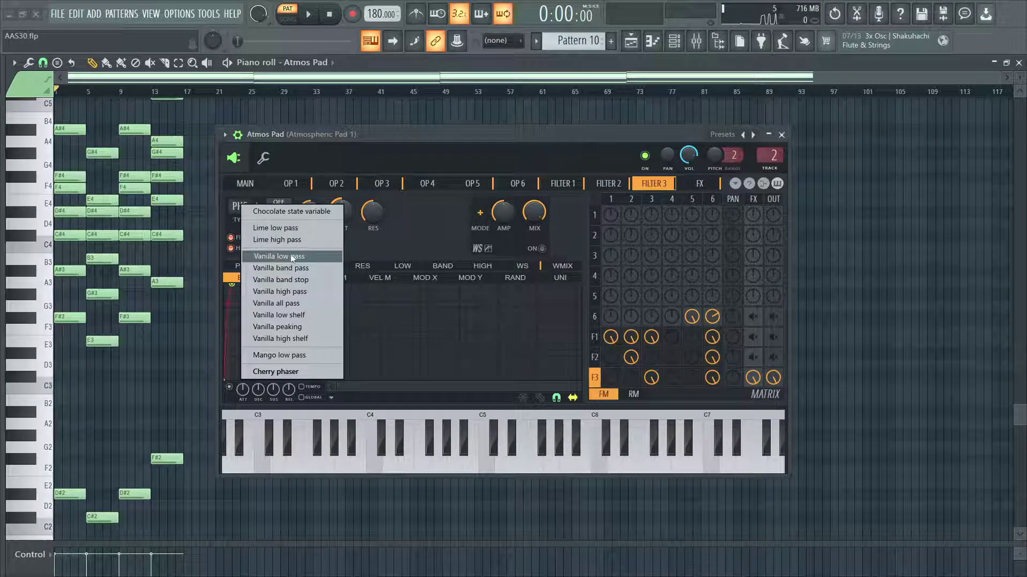
left_click(292, 257)
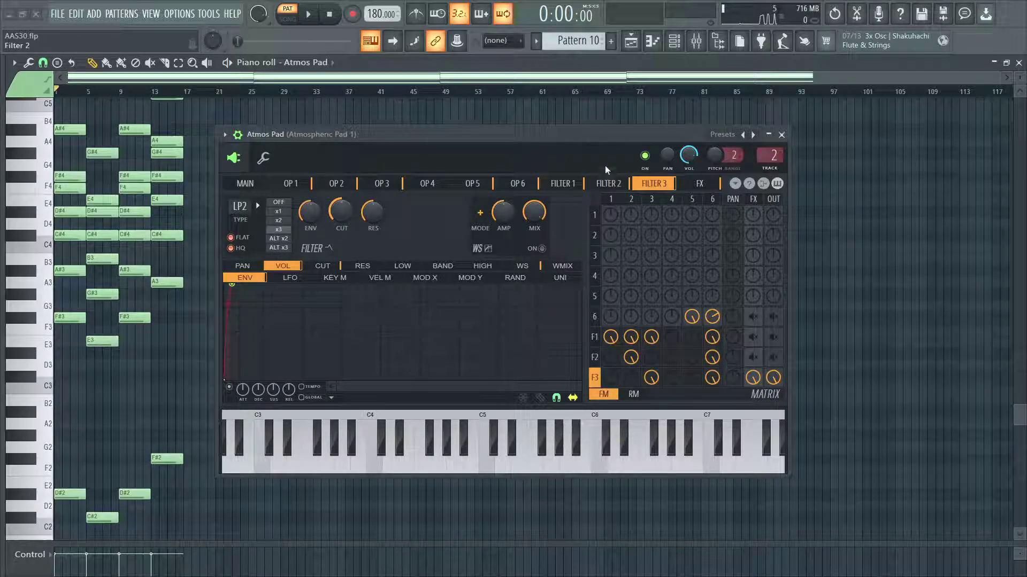
left_click(322, 266)
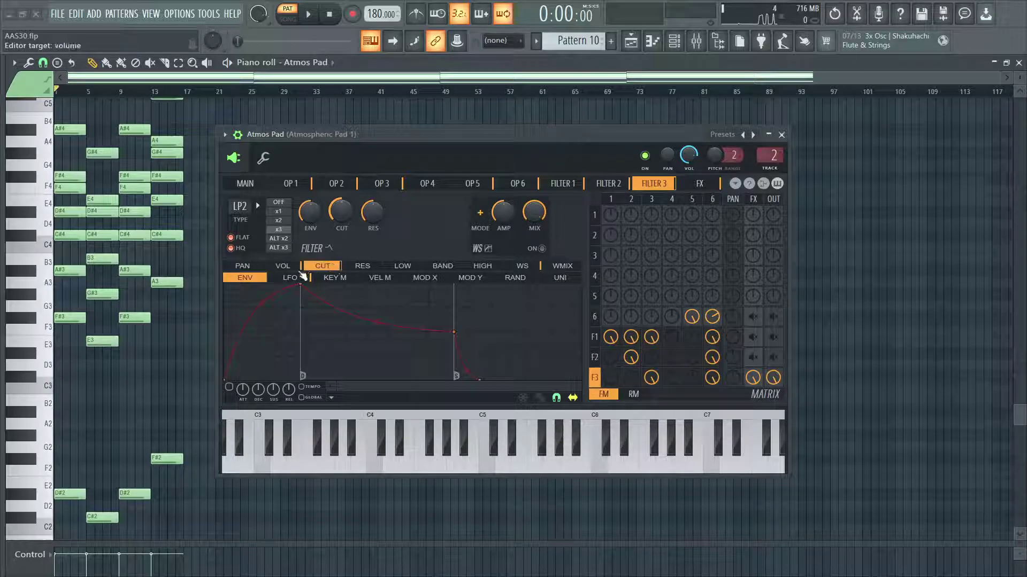
left_click(302, 277)
Unmute the effects and output sends of operator 6 and filters 1 and 2 in the matrix.
left_click(773, 317)
left_click(773, 336)
left_click(773, 357)
left_click(753, 357)
left_click(753, 337)
left_click(753, 316)
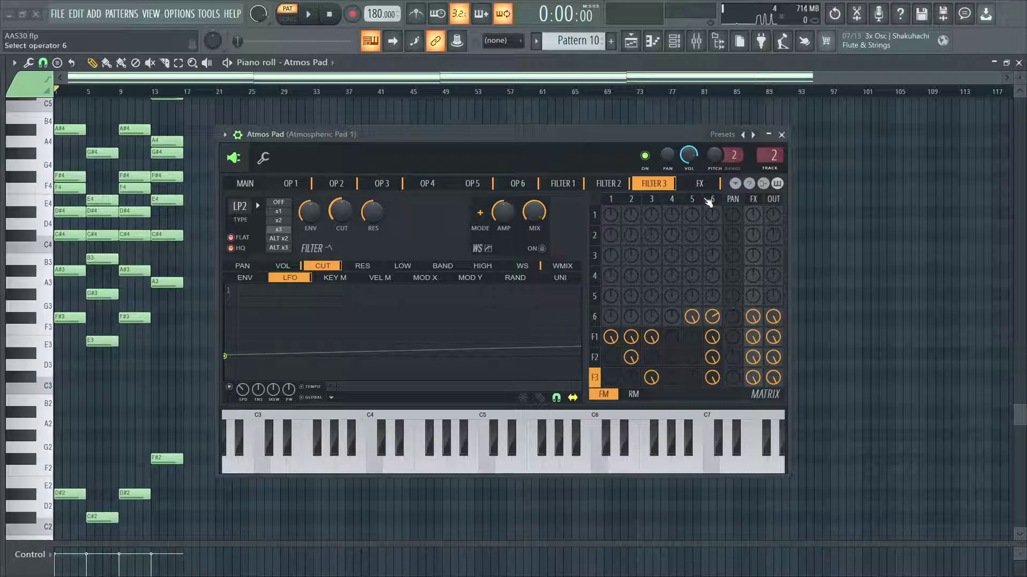
Inspect the effects settings, including delay 3's time and the reverb's high cut.
left_click(699, 184)
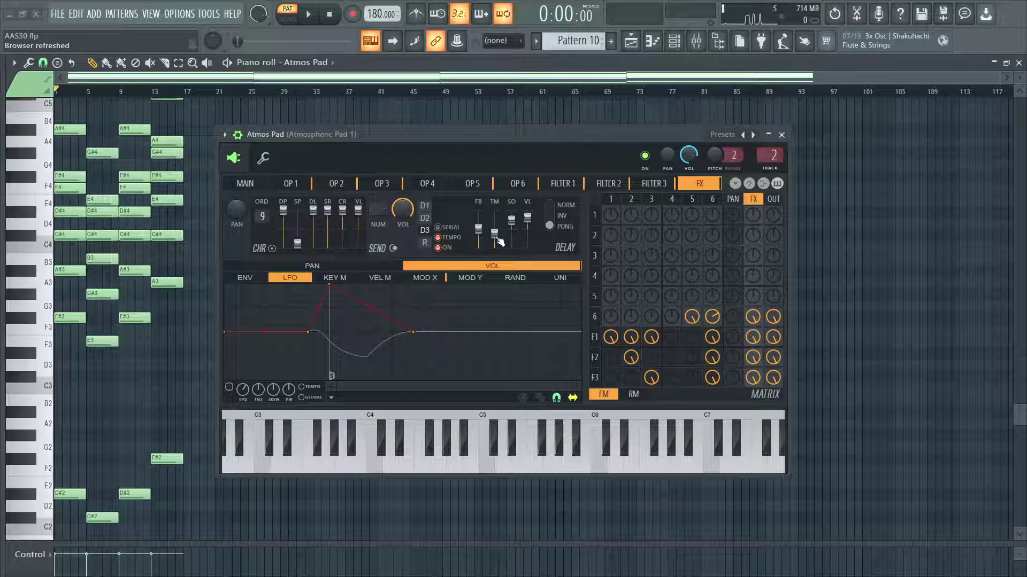
left_click_drag(498, 242, 498, 246)
left_click(426, 244)
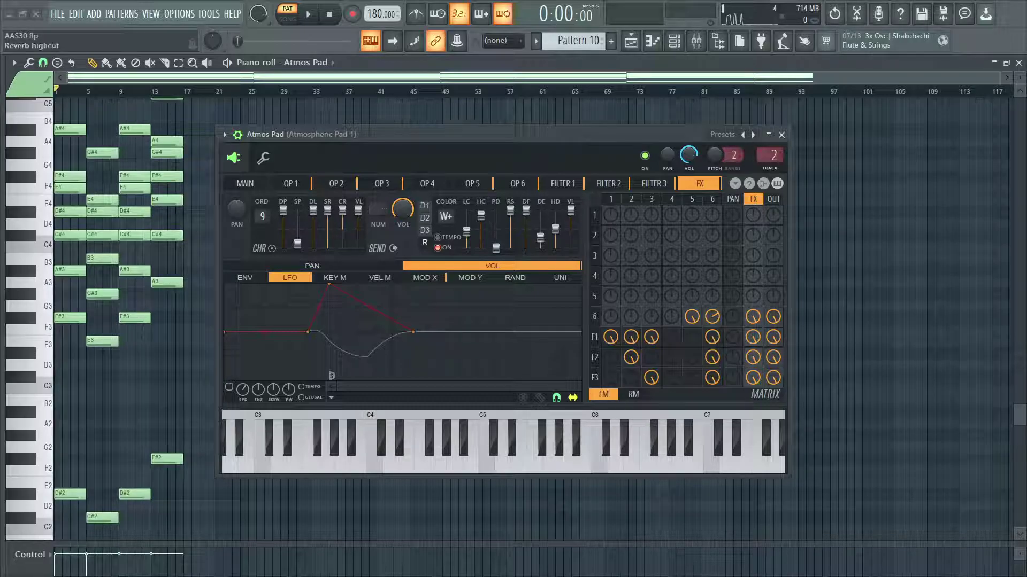
left_click(481, 216)
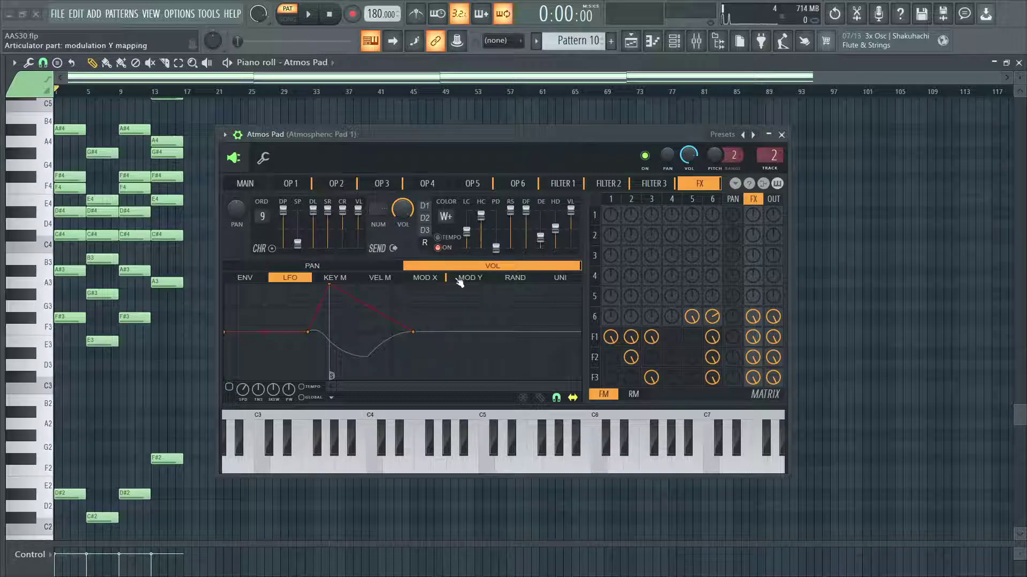
View the effects volume's modulation X mapping and play the pattern with modulation X at 0%.
left_click(427, 278)
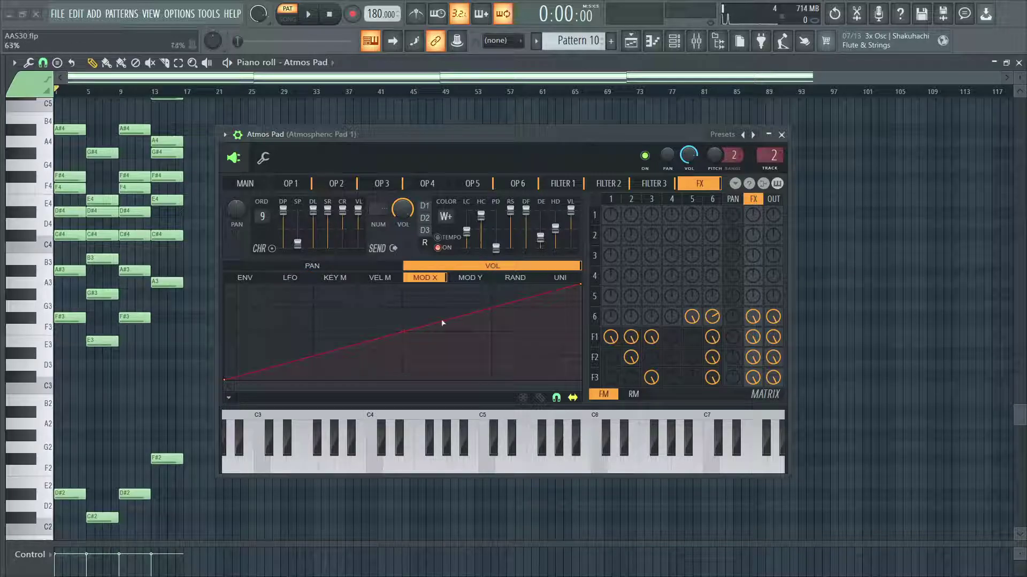
left_click(245, 184)
left_click_drag(329, 303, 328, 353)
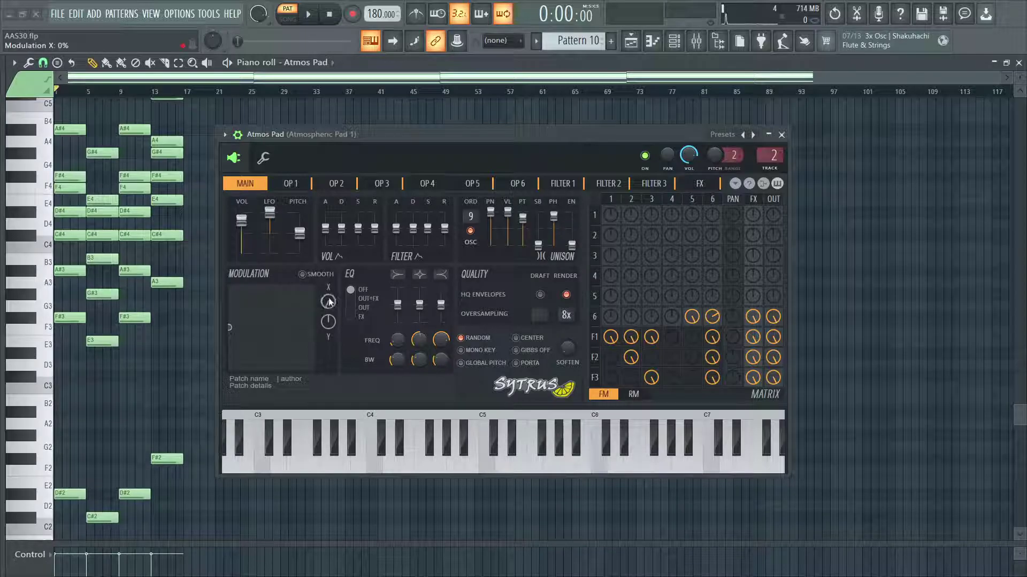
key("space")
key("space")
Raise modulation X to its maximum and play the pattern to compare.
left_click_drag(328, 303, 361, 274)
key("space")
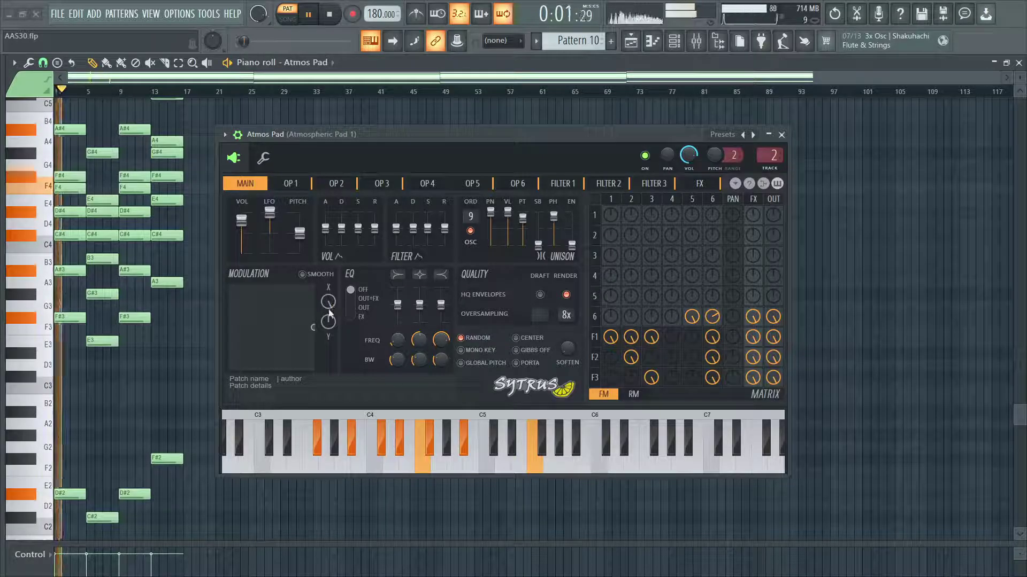
key("space")
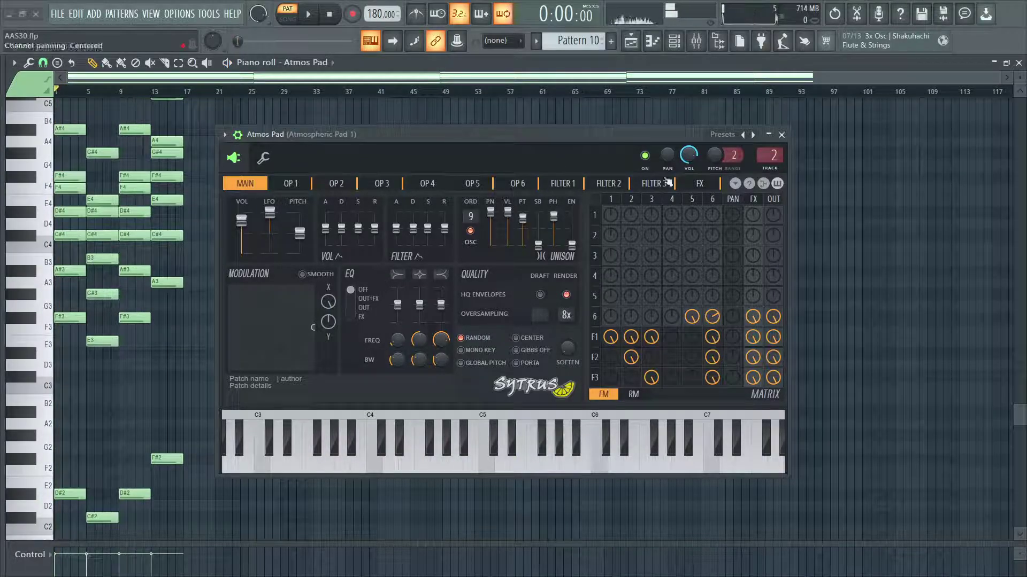
Examine the modulation X volume mappings of filters 1, 2 and 3 and filter 3's matrix routing.
scroll(583, 187, "up", 2)
scroll(588, 191, "down", 2)
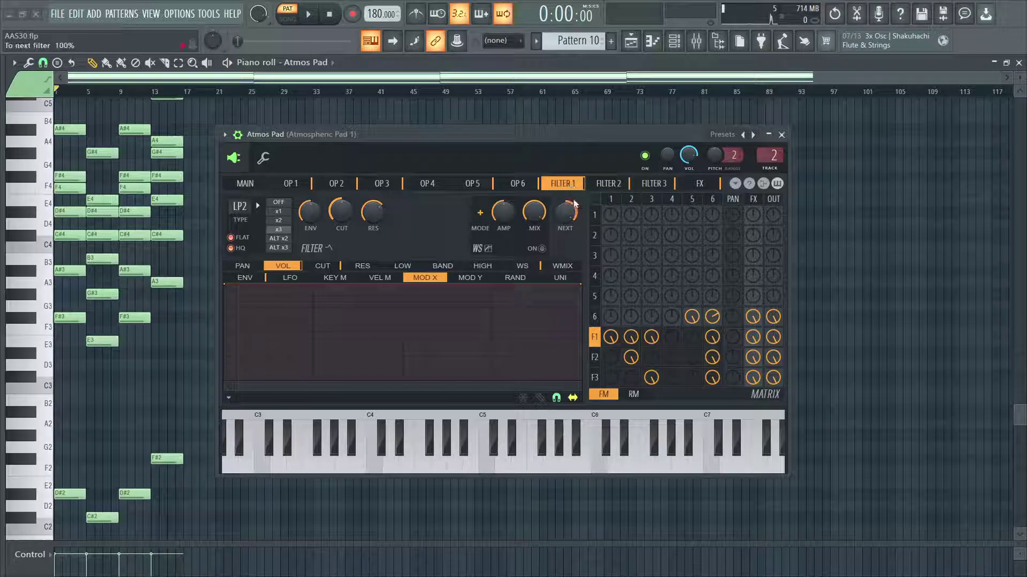
left_click(604, 187)
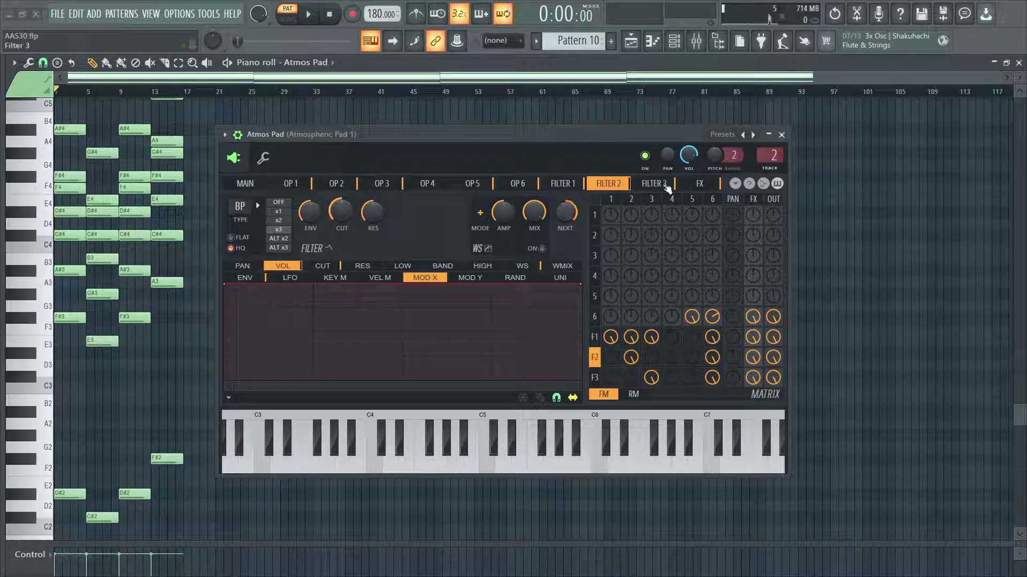
left_click(650, 187)
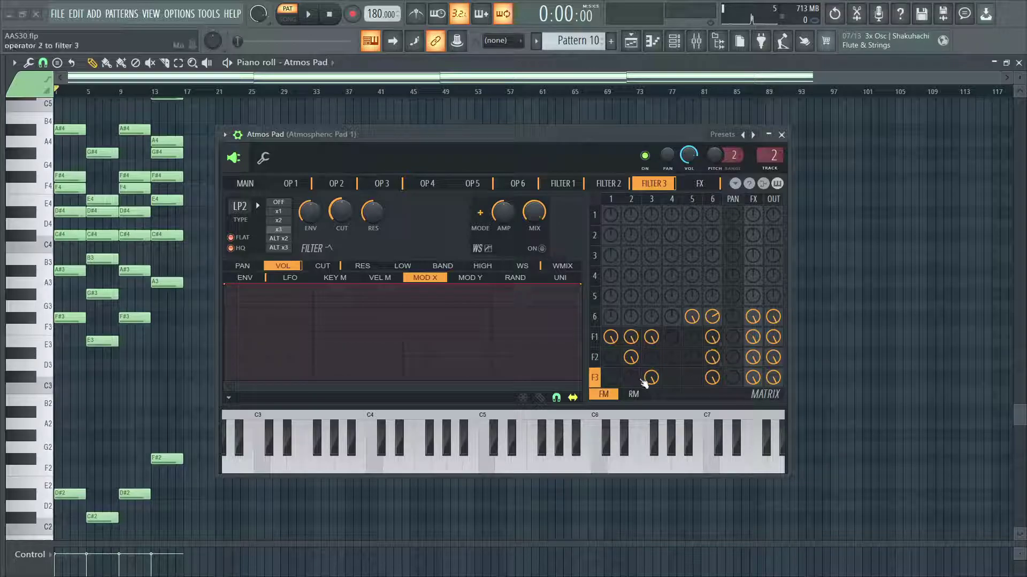
left_click(657, 381)
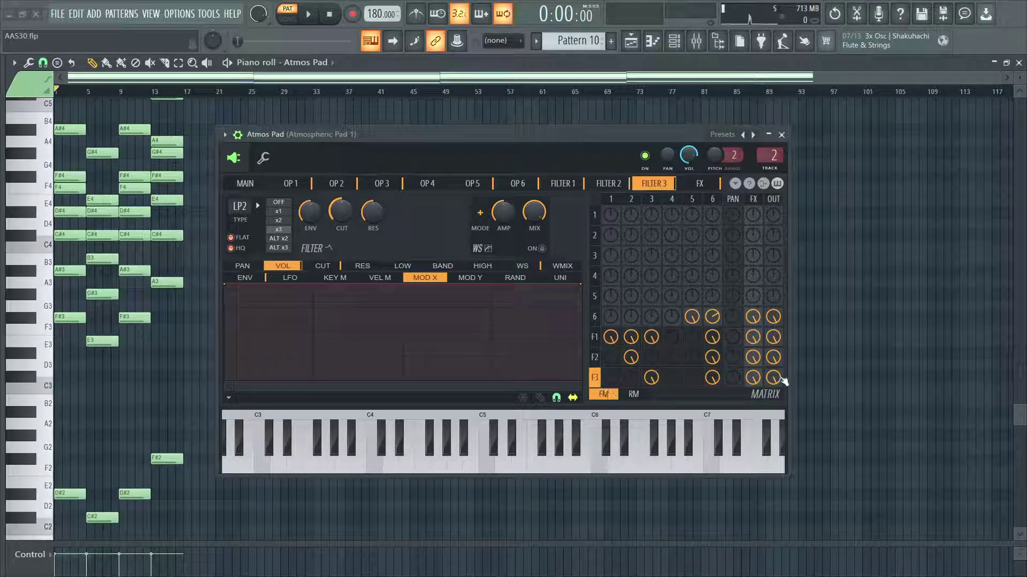
Mute filter 1's and filter 2's effects and output sends in the matrix.
middle_click(772, 363)
middle_click(756, 360)
middle_click(753, 337)
middle_click(773, 337)
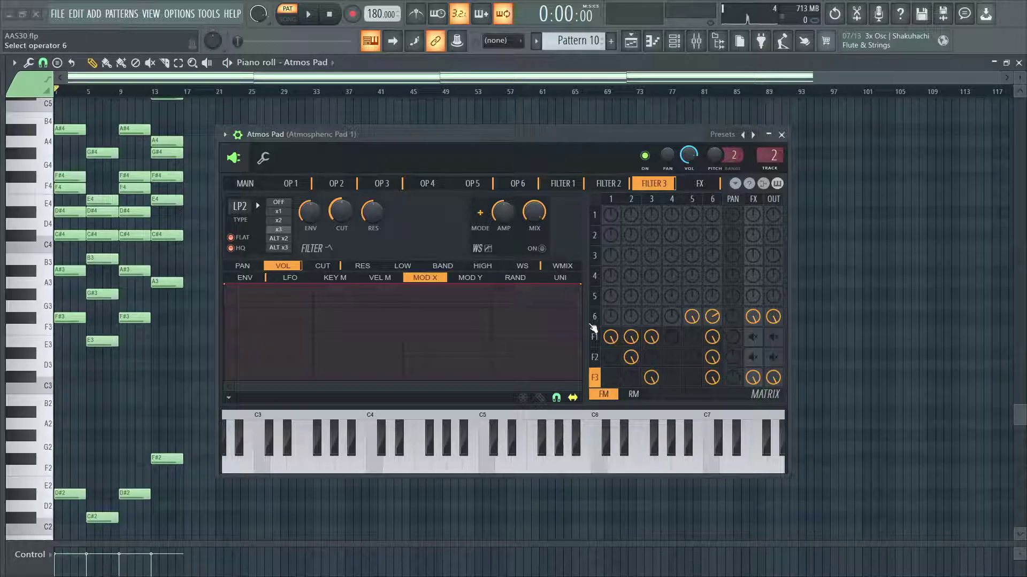
Show operator 3 and unmute the effects and output sends of filters 1 and 2 in the matrix.
left_click(382, 183)
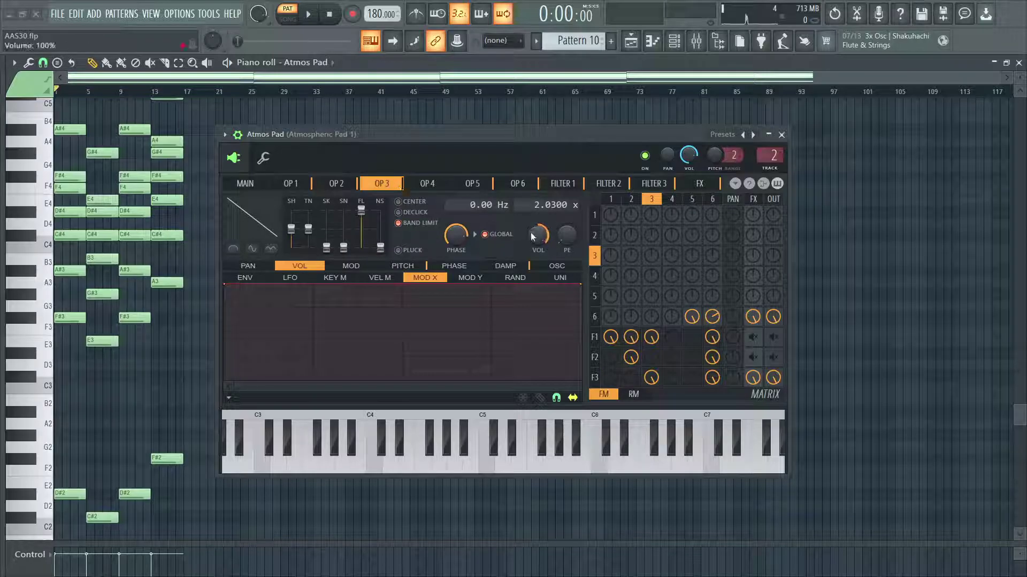
middle_click(773, 358)
middle_click(753, 357)
middle_click(753, 337)
middle_click(773, 337)
middle_click(630, 377)
middle_click(610, 378)
middle_click(610, 357)
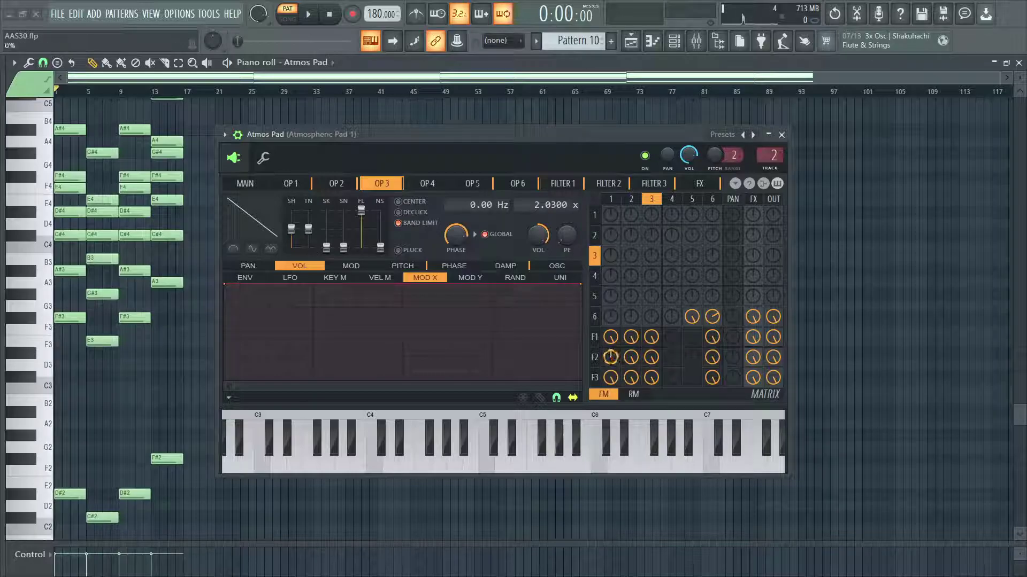
middle_click(650, 357)
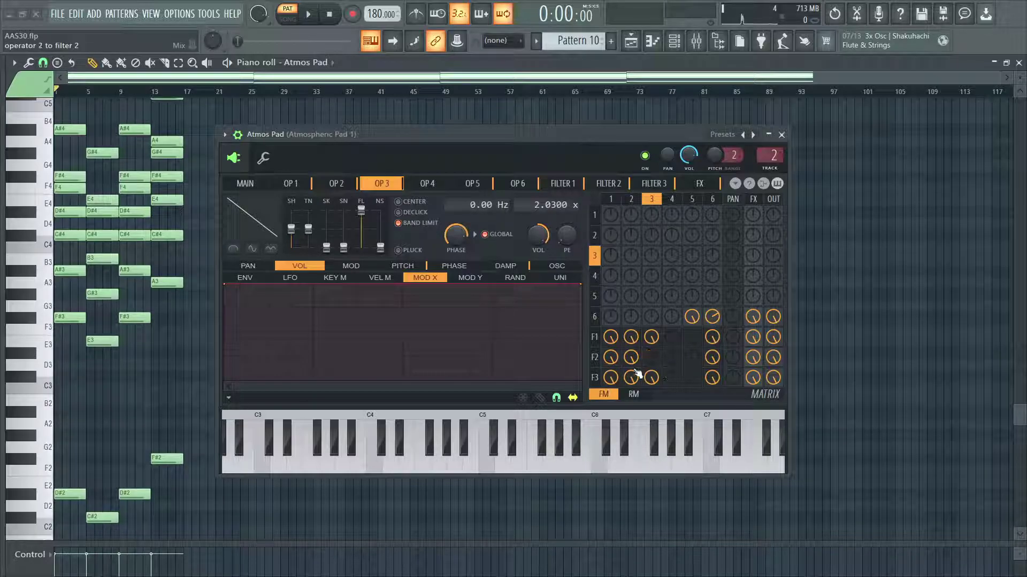
middle_click(610, 378)
middle_click(610, 357)
middle_click(637, 379)
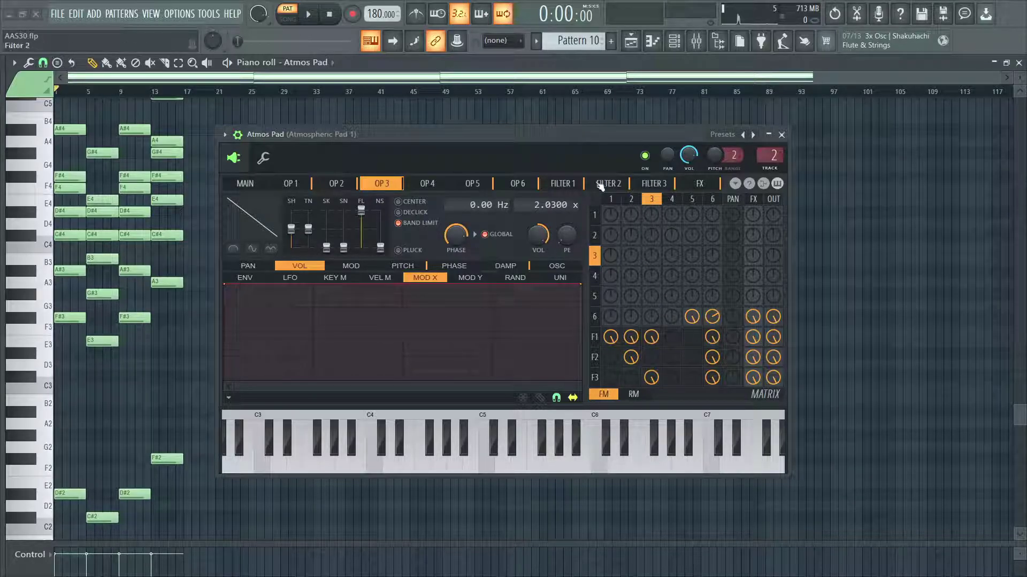
Switch to the playlist, move the Atmos Pad window below the first tracks and solo Track 1.
key("F5")
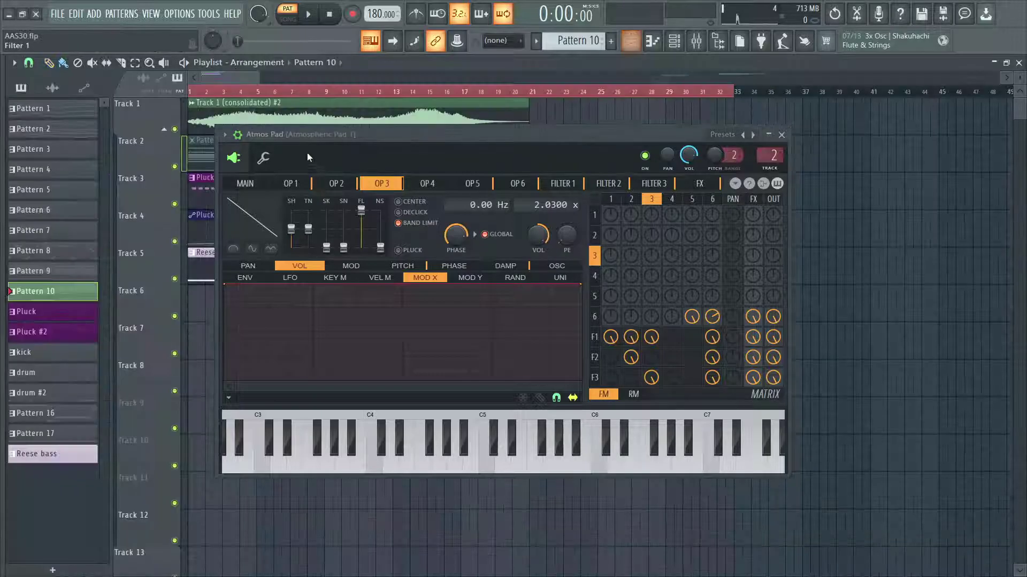
left_click_drag(293, 139, 241, 223)
left_click(174, 130, "ctrl")
Play Track 1's consolidated audio clip in song mode, sampling it around bars 4, 14 and 16, and stop playback.
key("l")
key("space")
left_click(252, 97)
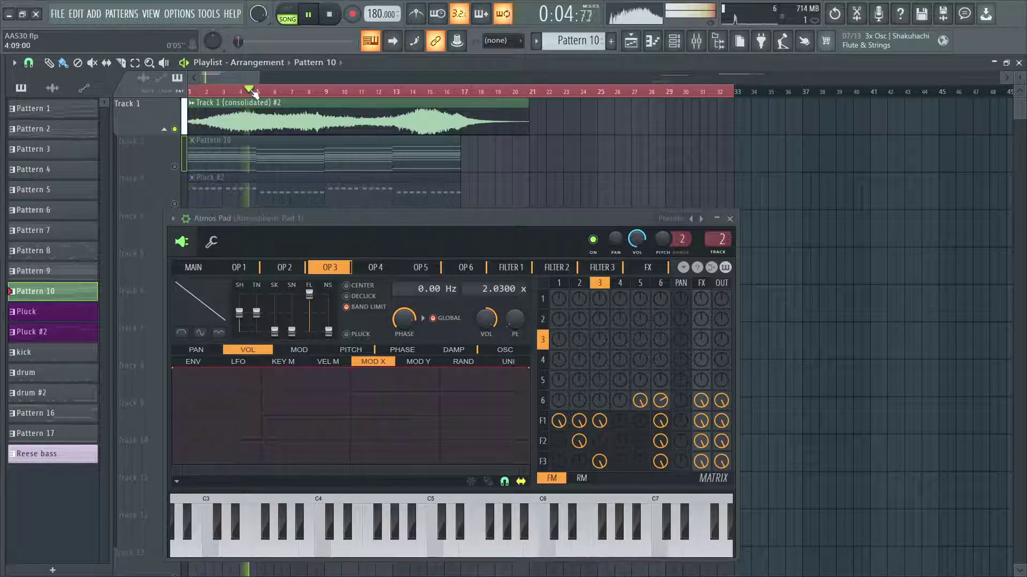
left_click(417, 96)
left_click(445, 96)
key("space")
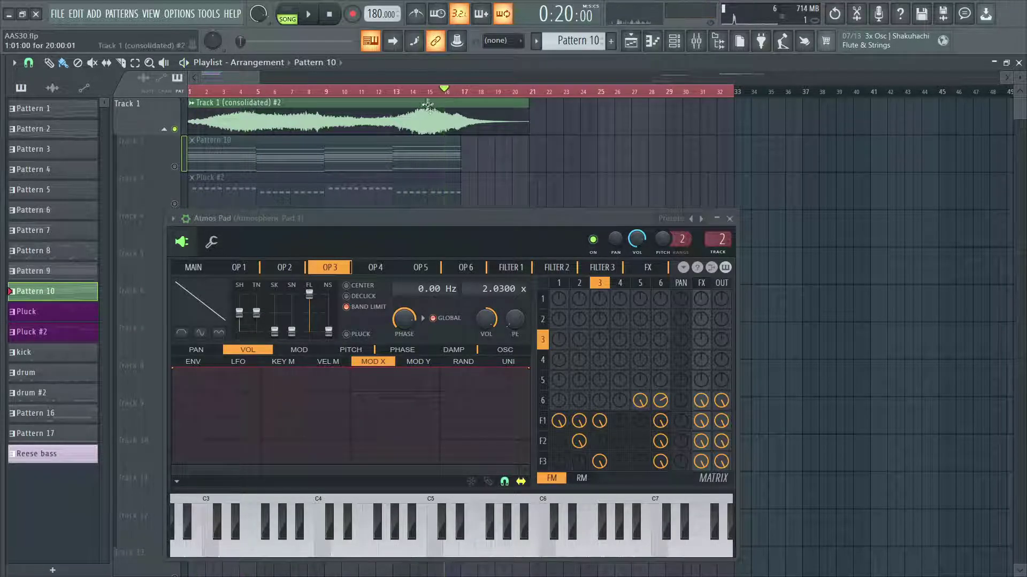
Solo Track 2 in the playlist and re-enable all the tracks.
left_click_drag(456, 220, 584, 206)
left_click(175, 168, "ctrl")
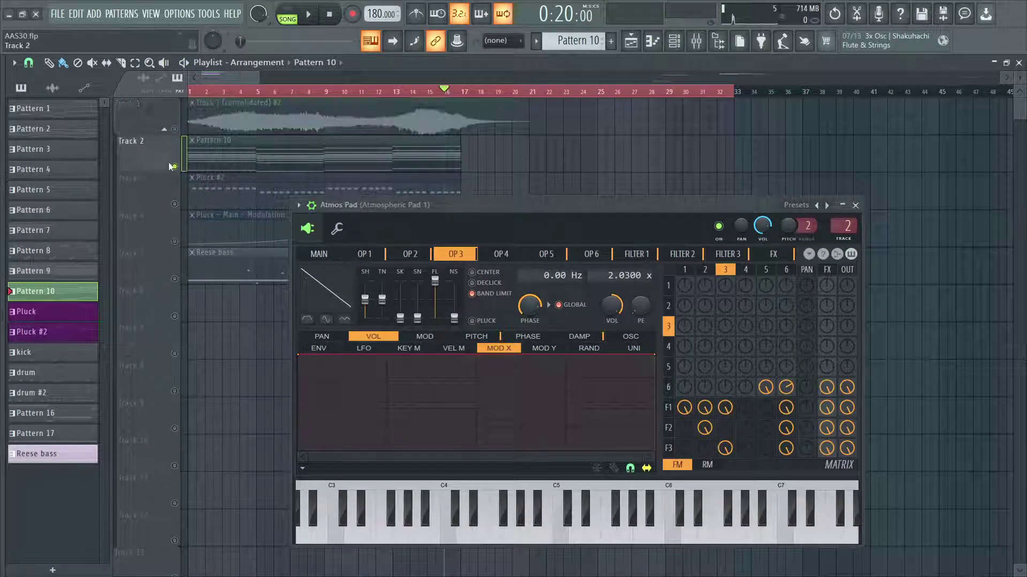
right_click(176, 168)
left_click(151, 154)
left_click(176, 167, "ctrl")
Move the Atmos Pad window clear of the track names and show its main page.
left_click_drag(493, 229, 585, 174)
left_click(441, 176)
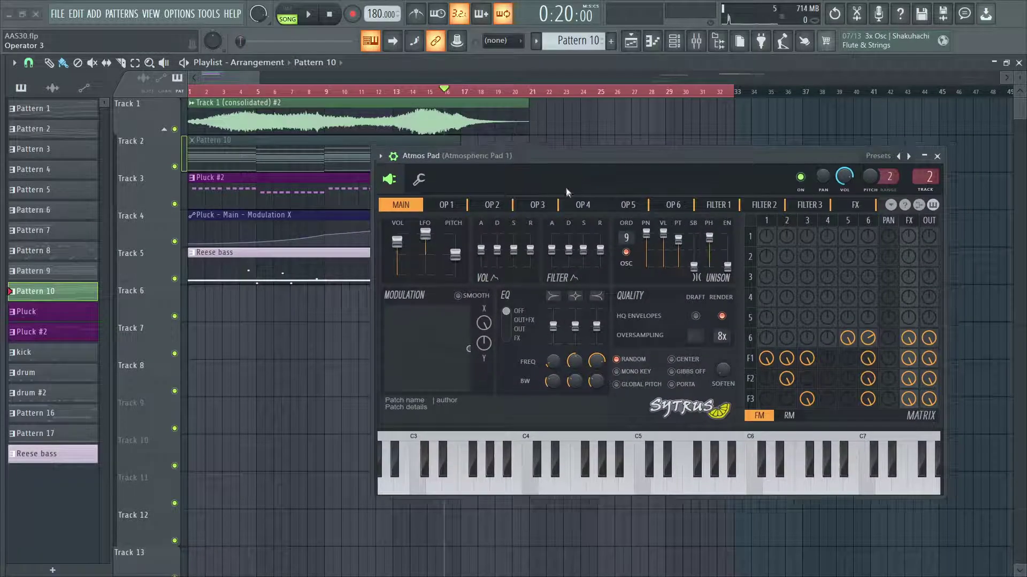